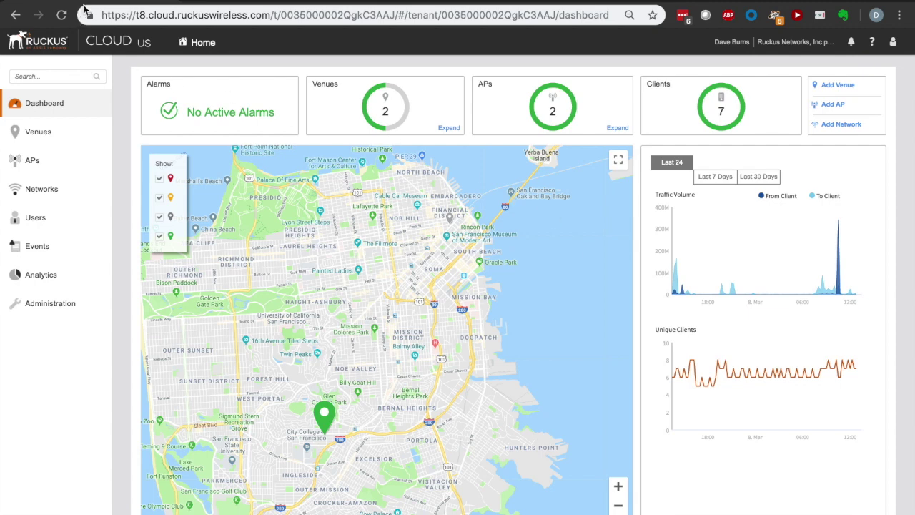
key("ctrl+Tab")
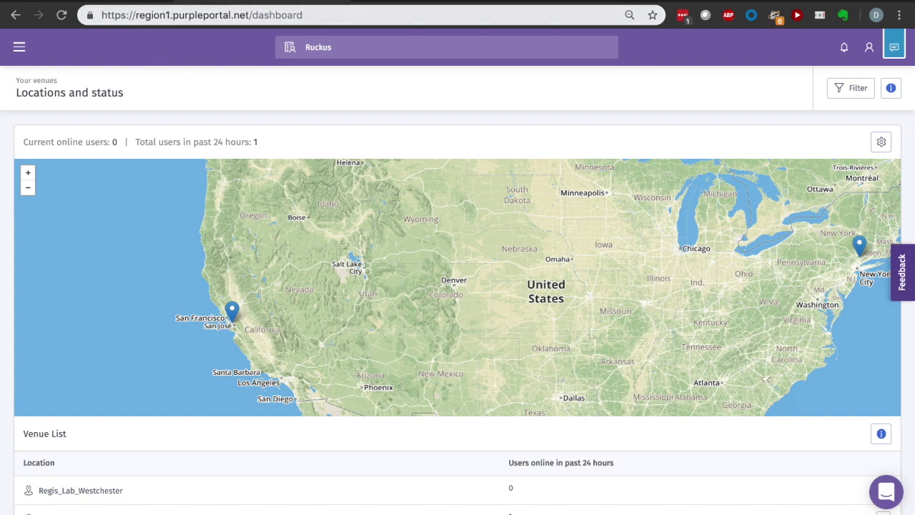
key("ctrl+Tab")
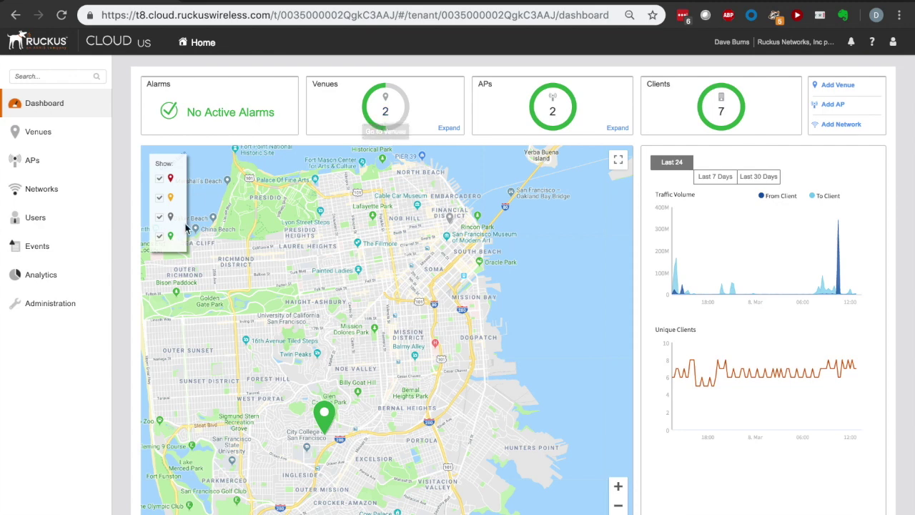
Start a new Wi-Fi network named Purple-Demo of type Captive Portal, using the 3rd Party Captive Portal (WISPr) portal type.
left_click(44, 193)
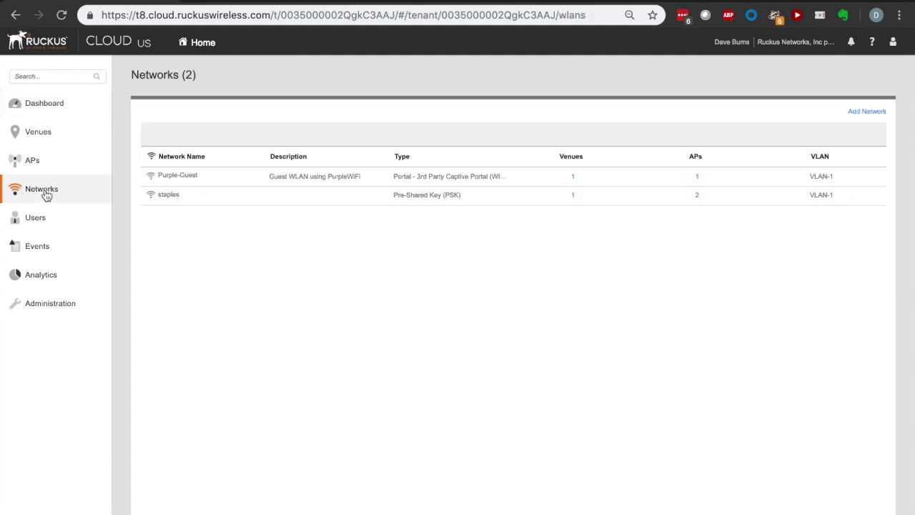
left_click(869, 112)
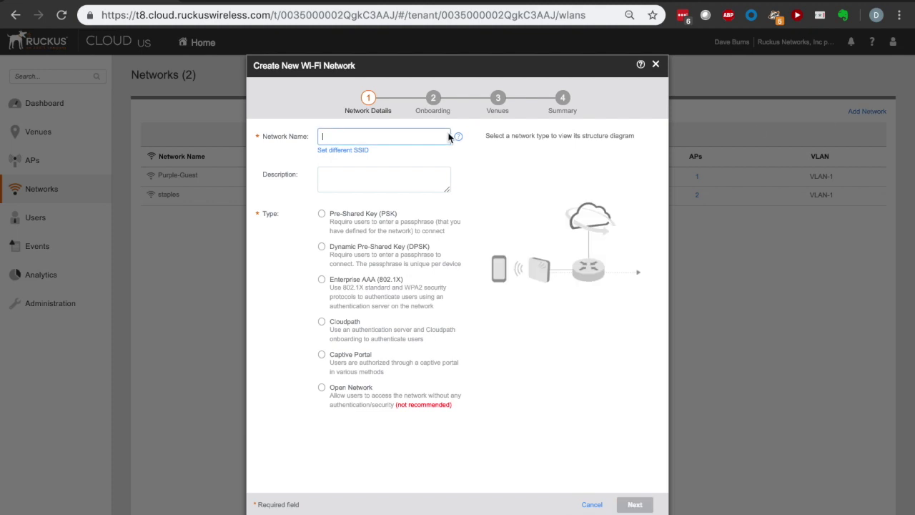
type("Purple-Demo")
left_click(323, 355)
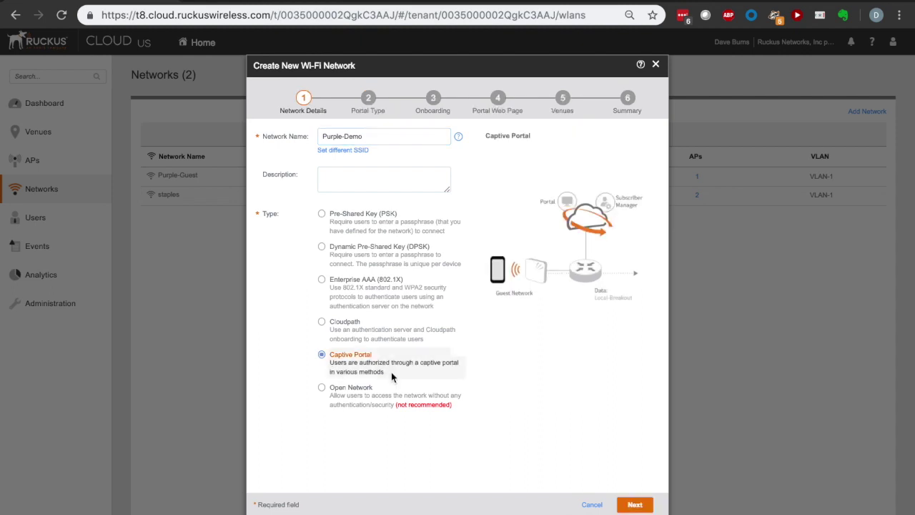
left_click(634, 505)
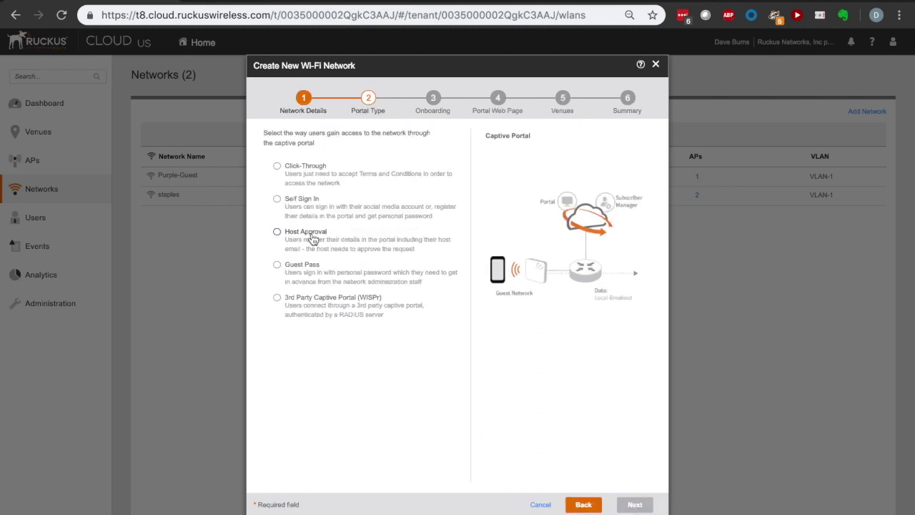
left_click(277, 299)
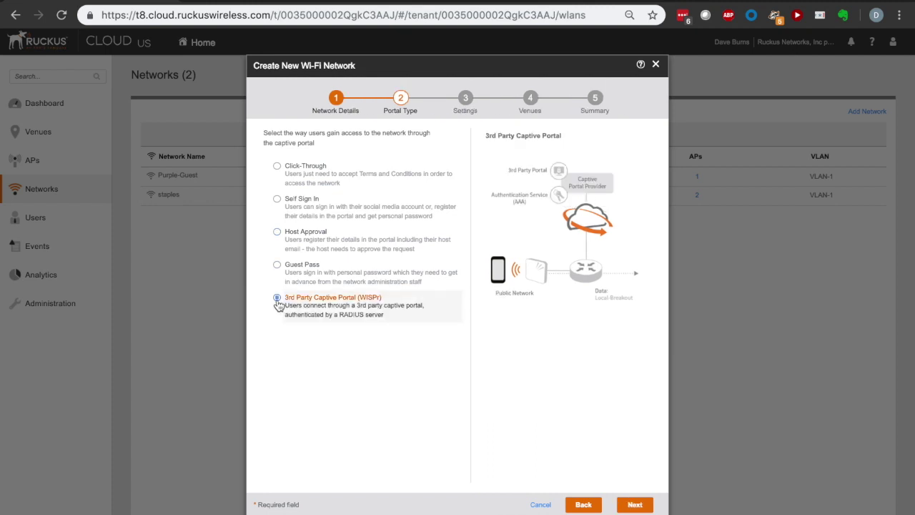
left_click(635, 506)
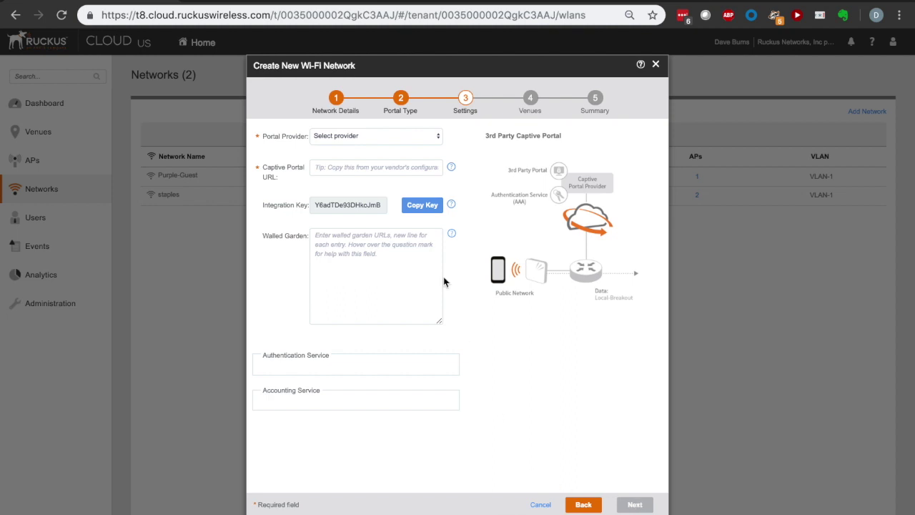
left_click(418, 138)
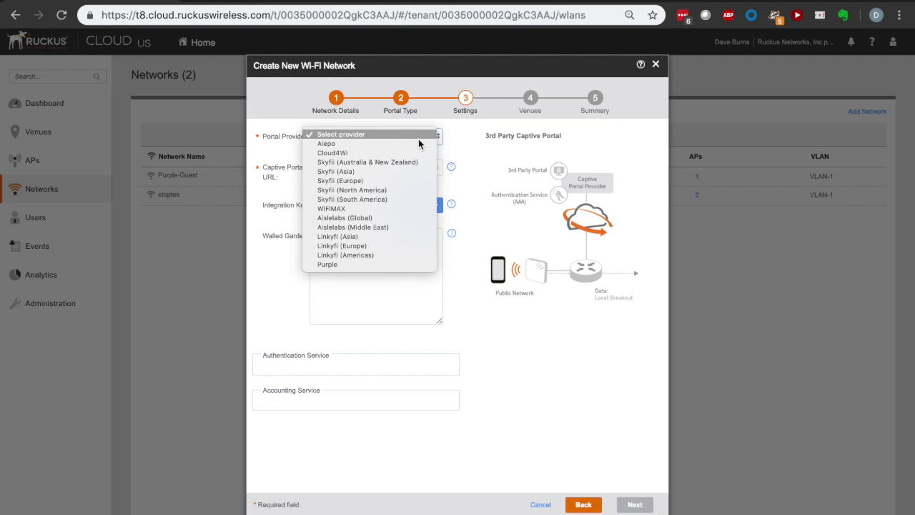
left_click(384, 266)
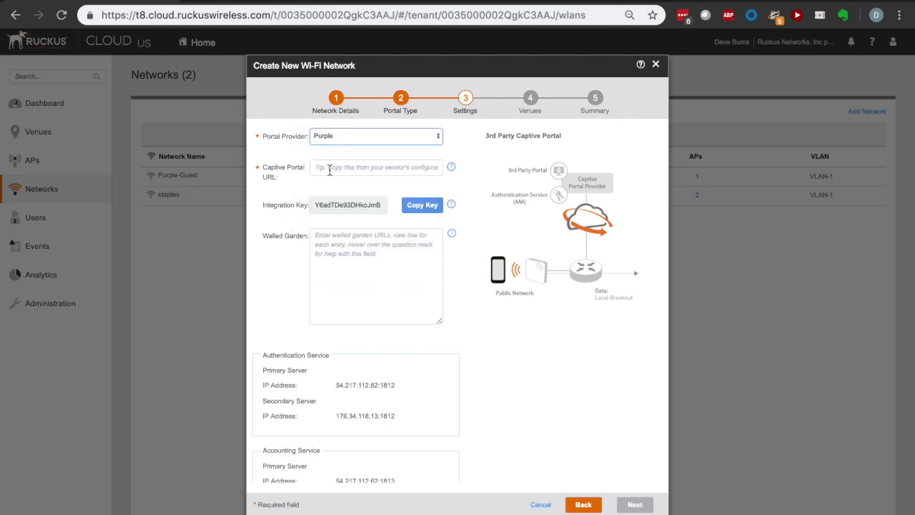
left_click(328, 167)
type("https://region1.purpleportal.net/access/")
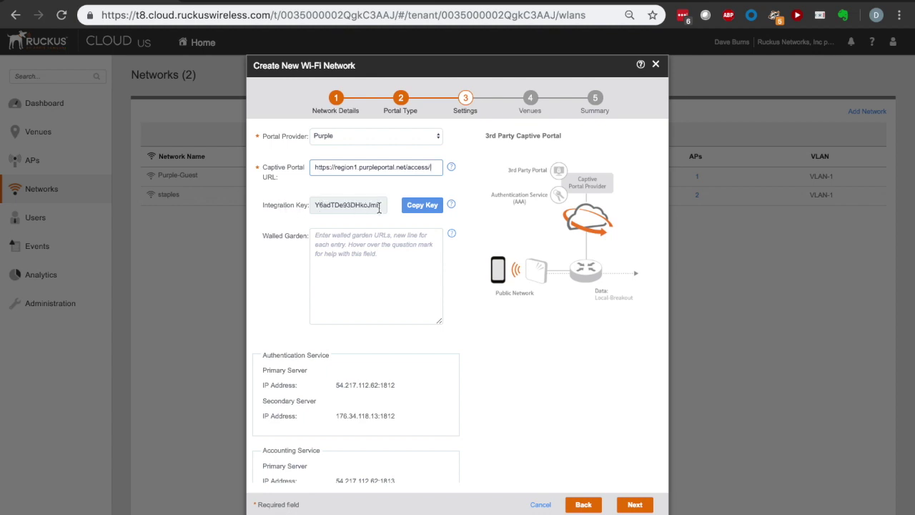
Copy the network's integration key into the last line of the untitled text document, replacing the coordinates there.
left_click_drag(384, 205, 283, 205)
key("super+c")
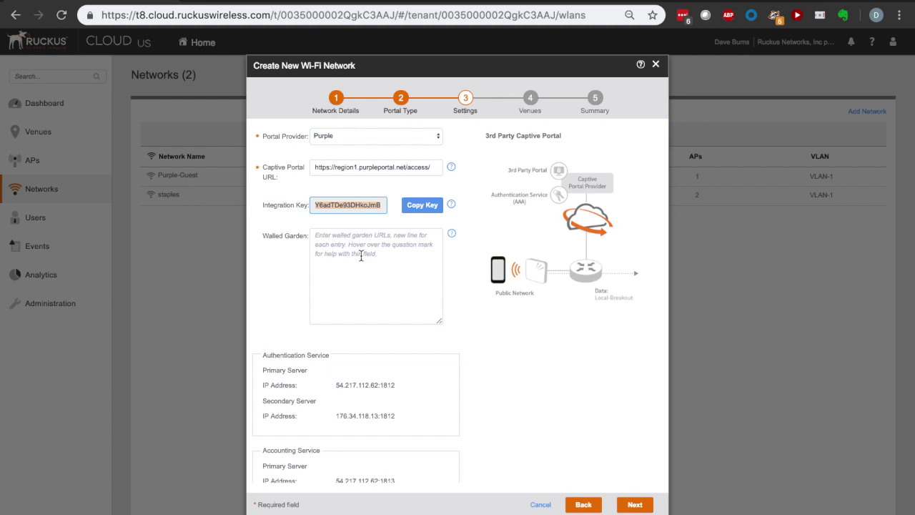
key("ctrl+Left")
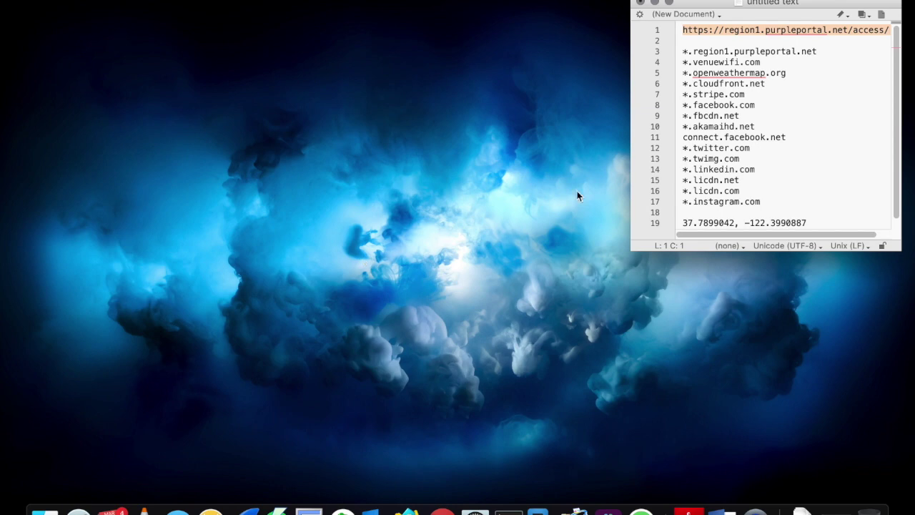
left_click(767, 202)
key("super+Down")
key("super+BackSpace")
key("super+v")
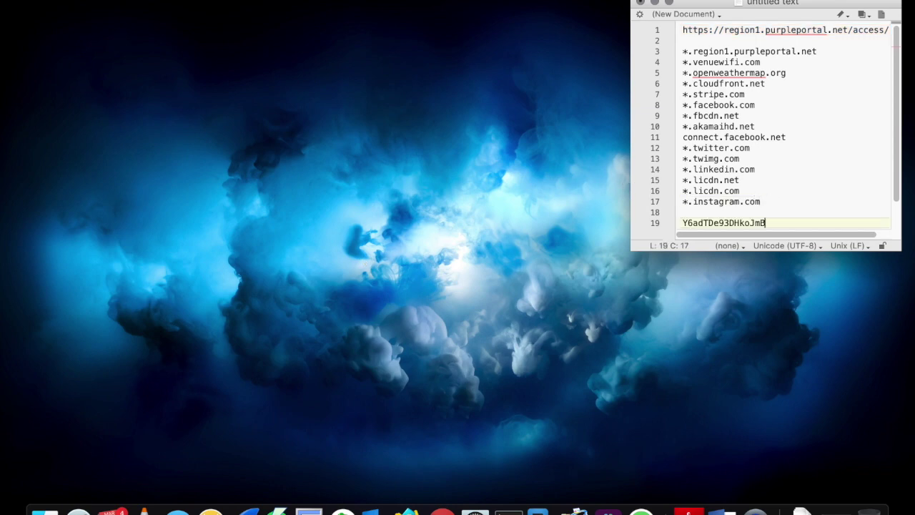
Copy the domain list from *.region1.purpleportal.net through *.instagram.com in the text document into the network's Walled Garden, and proceed to the venues.
left_click_drag(765, 200, 676, 52)
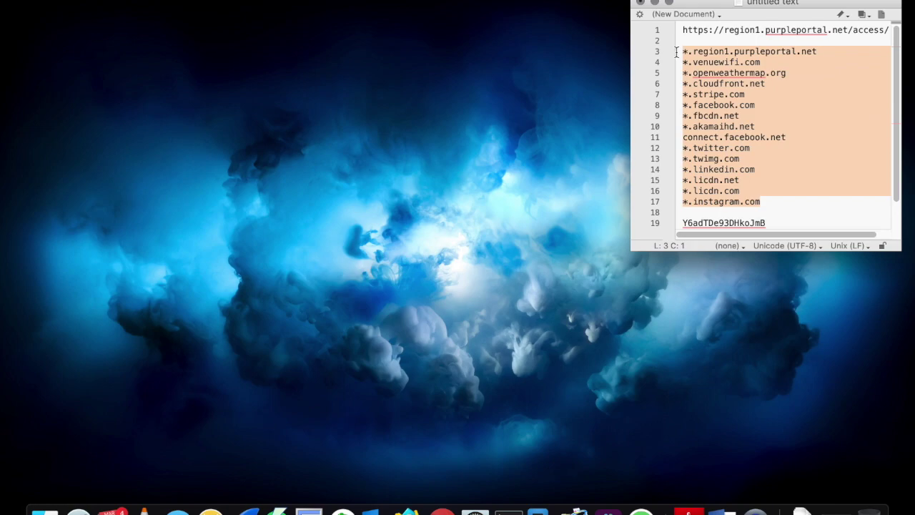
key("ctrl+Right")
left_click(381, 252)
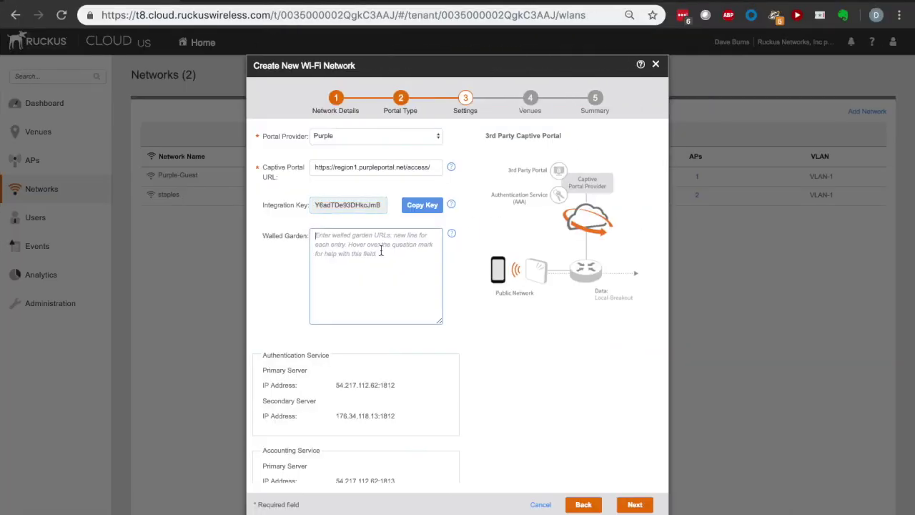
key("super+v")
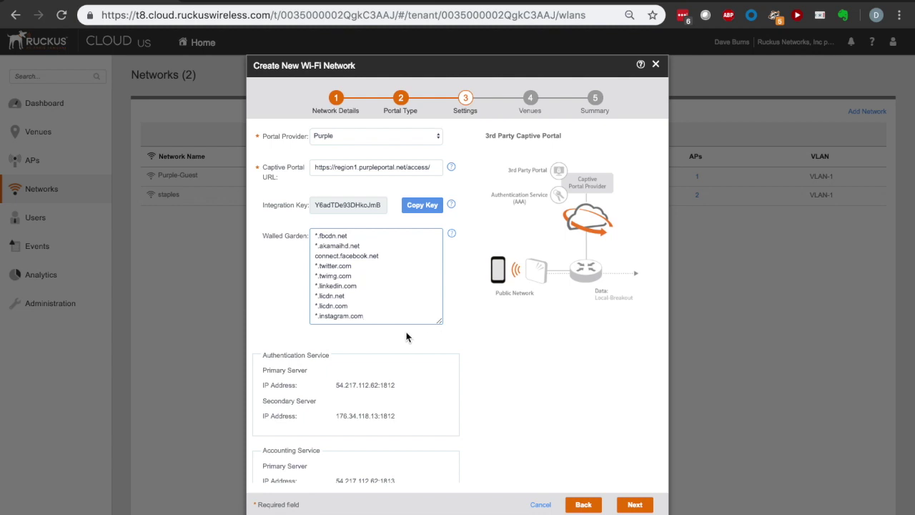
scroll(408, 337, "down", 2)
scroll(407, 337, "up", 2)
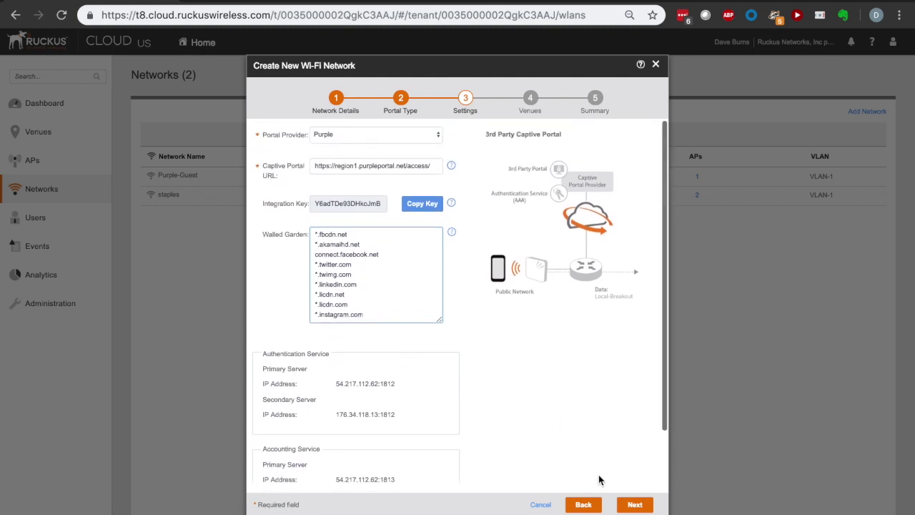
left_click(633, 504)
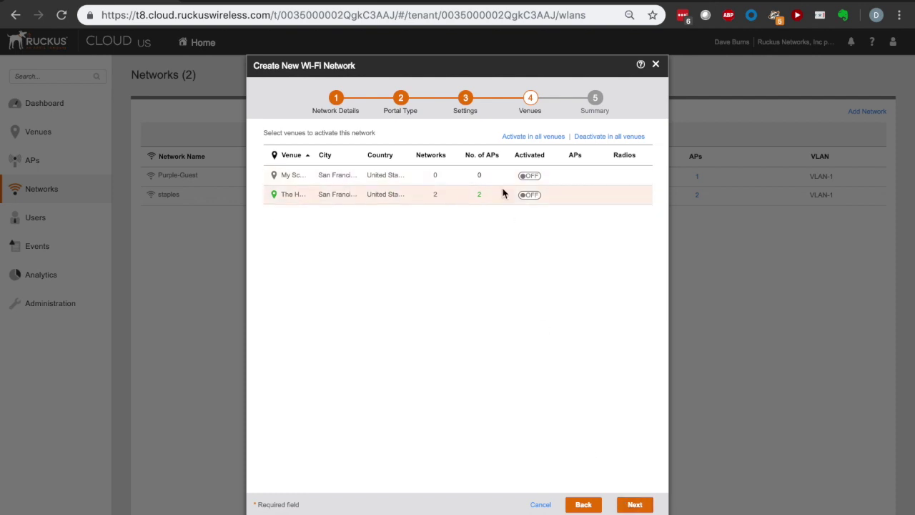
Activate the network at venue The House for the specific AP group GroupB only, and create the network.
left_click(529, 195)
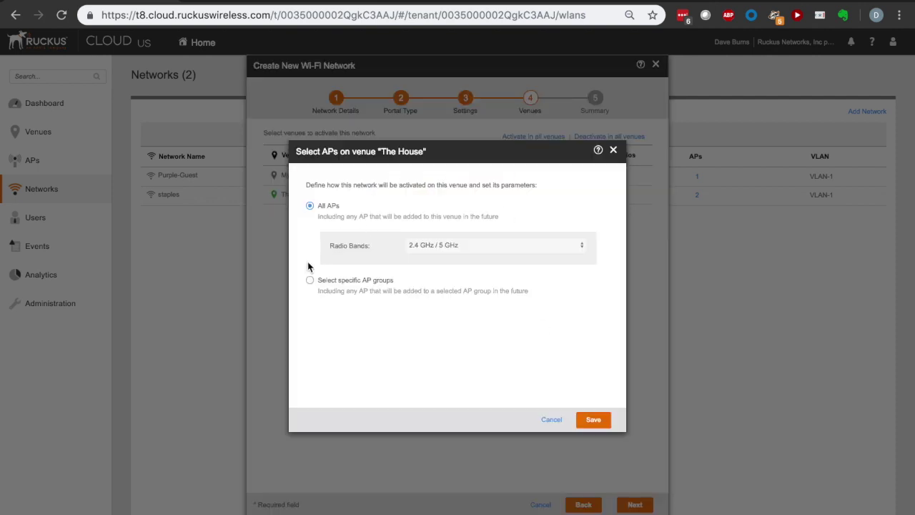
left_click(309, 282)
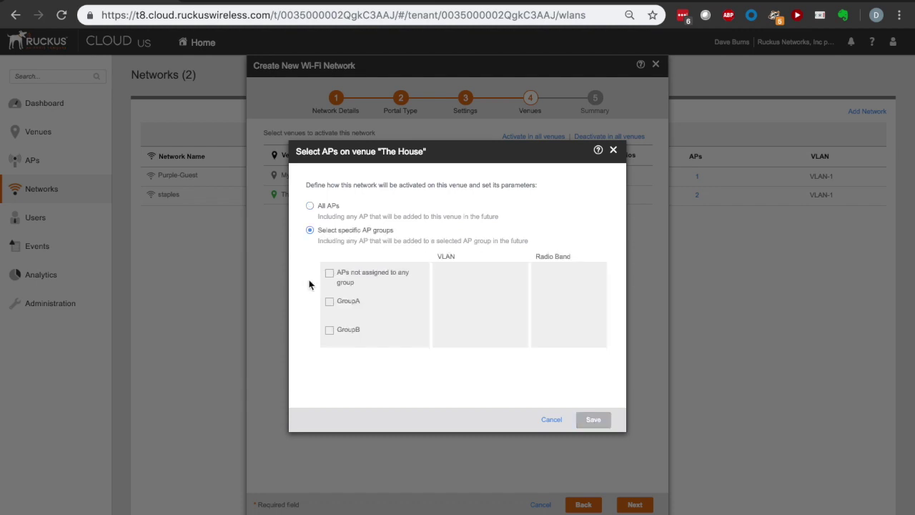
left_click(328, 331)
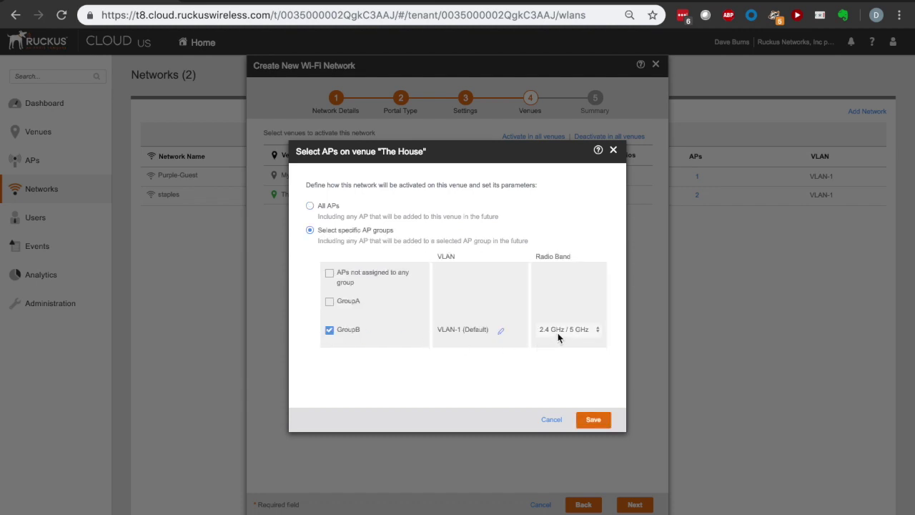
left_click(590, 421)
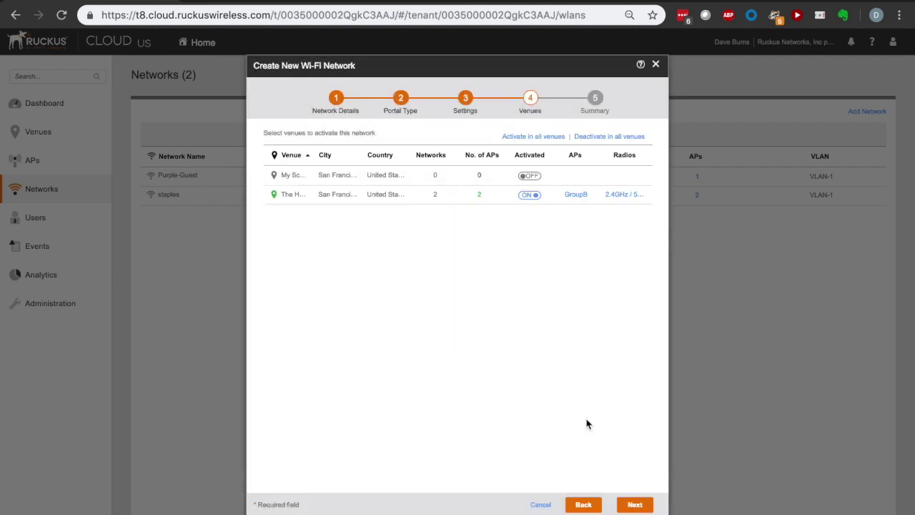
left_click(633, 505)
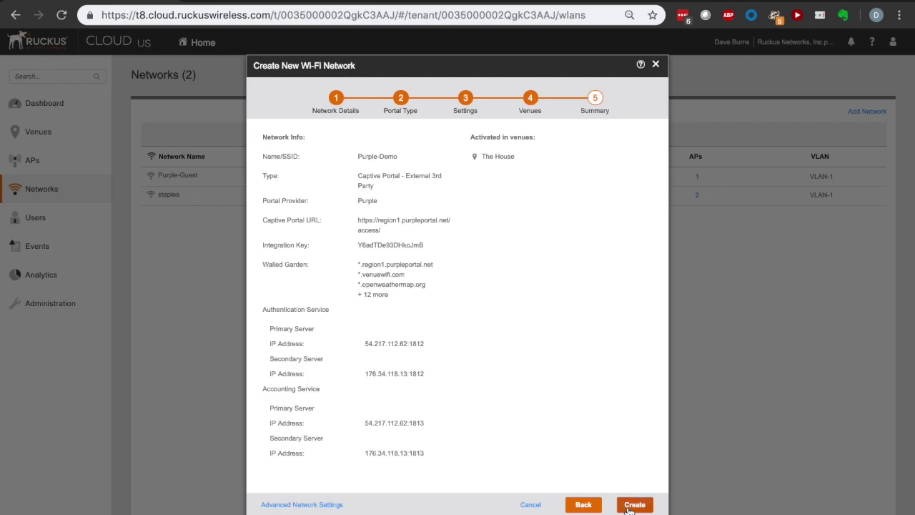
left_click(634, 505)
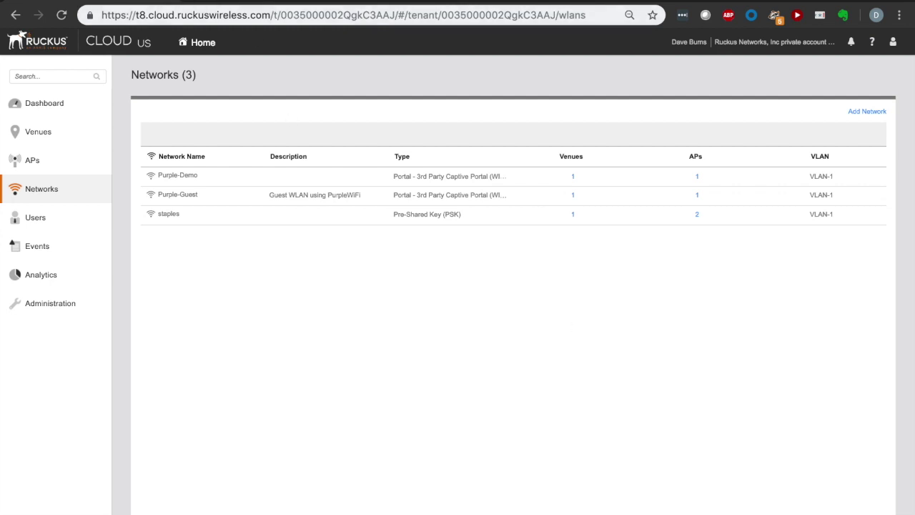
Switch to the Purple portal and start adding a venue under the Ruckus customer with the new venue wizard.
left_click(209, 1)
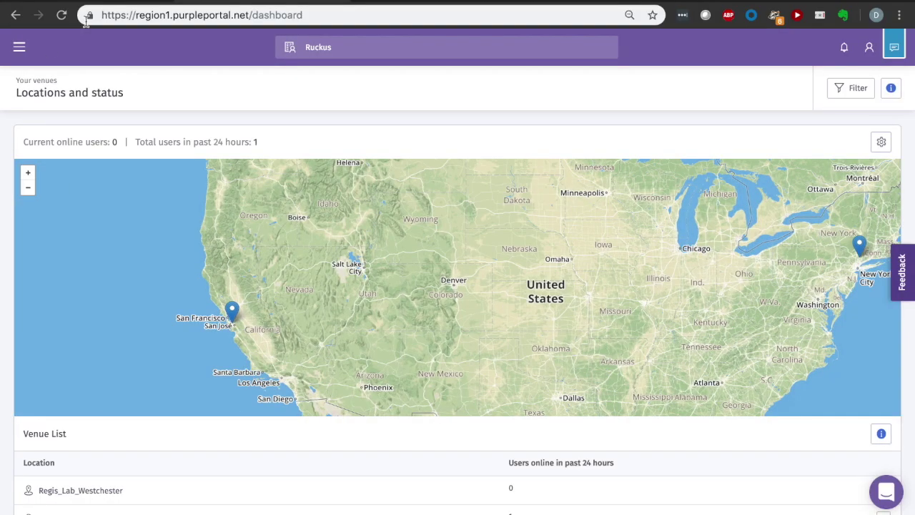
left_click(19, 46)
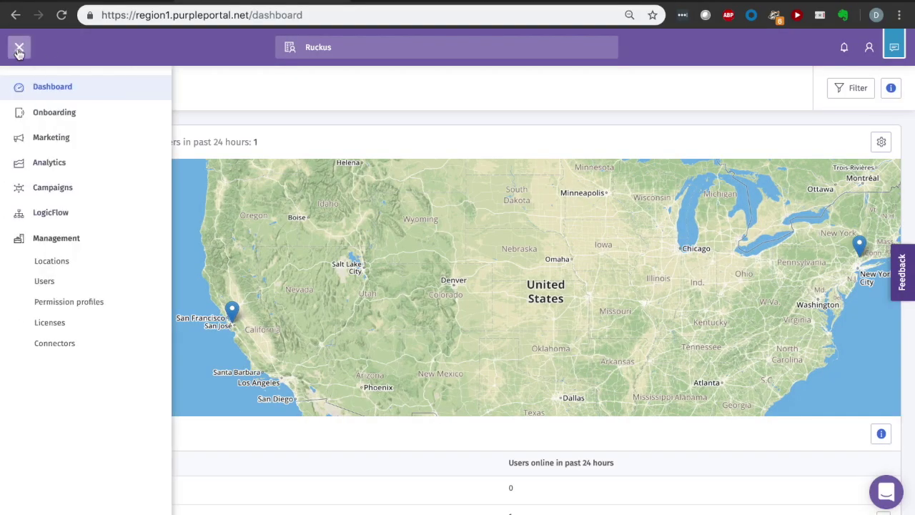
left_click(49, 261)
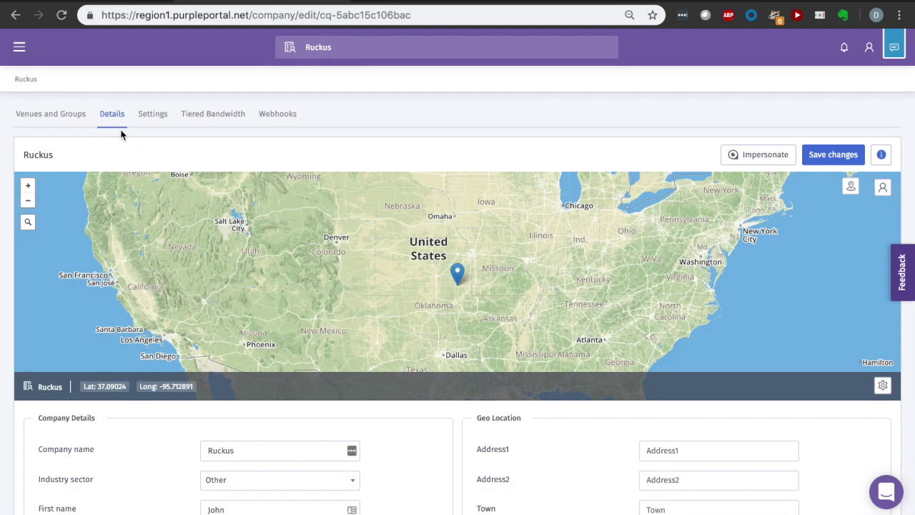
left_click(63, 126)
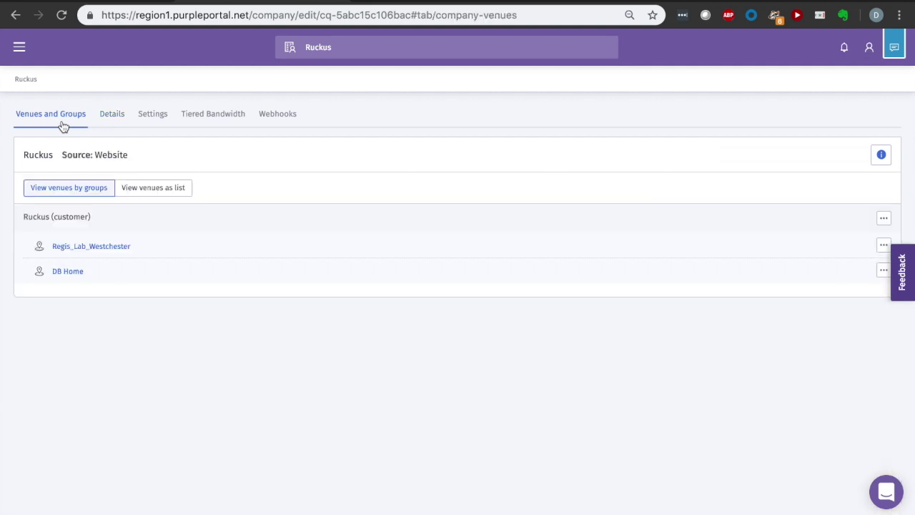
left_click(884, 221)
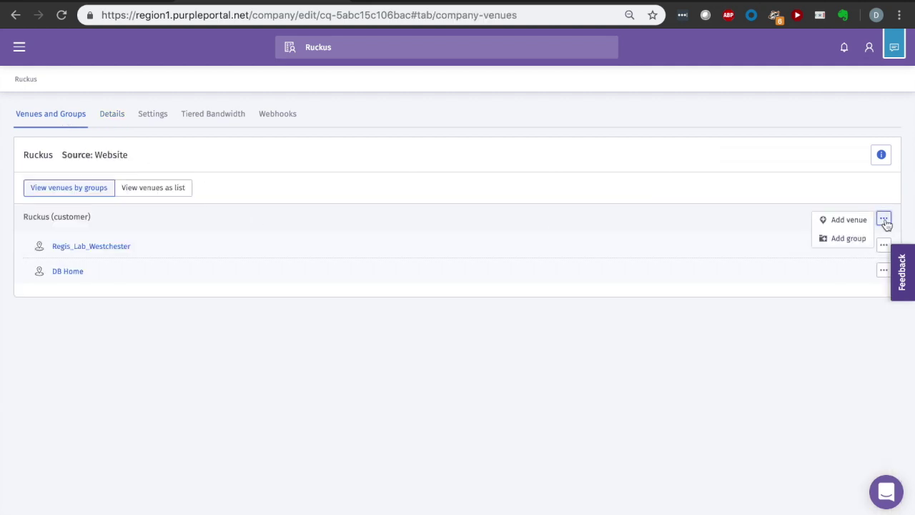
left_click(852, 224)
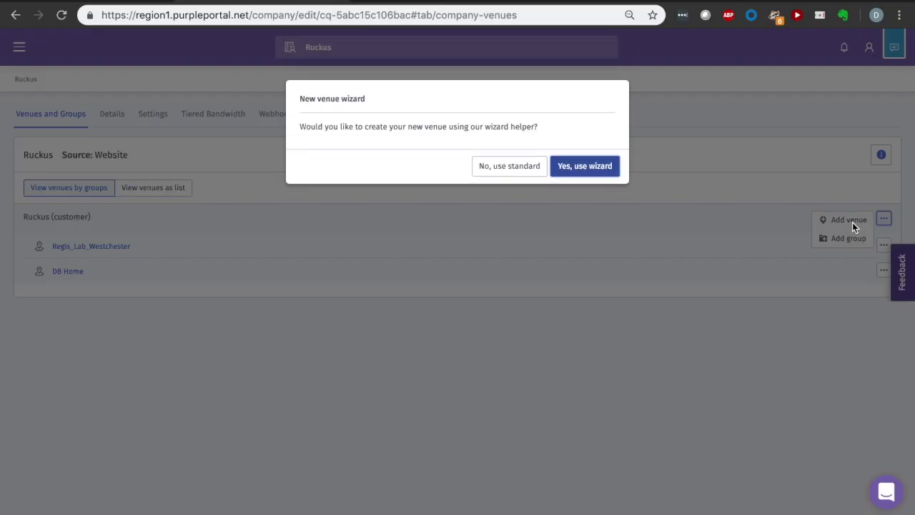
left_click(583, 166)
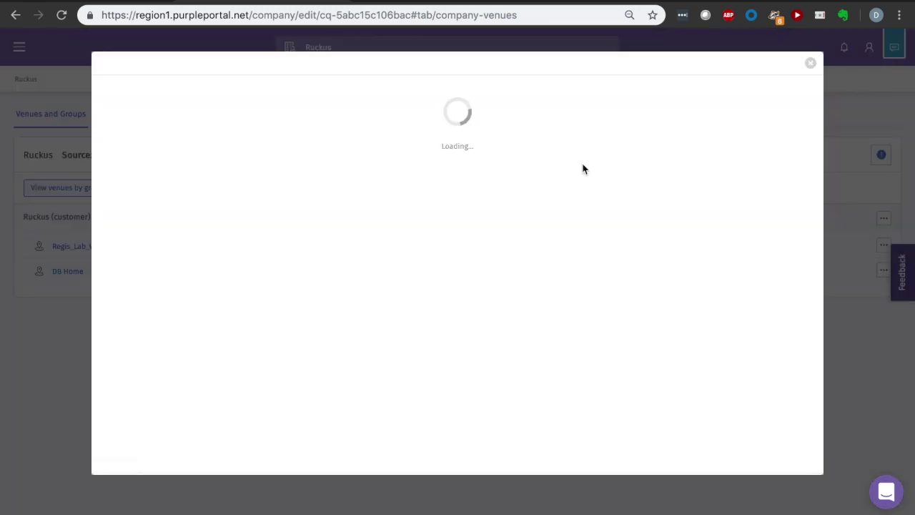
Enter Purple Demo as the new venue's location name and set its industry sector to City WiFi.
scroll(198, 320, "down", 3)
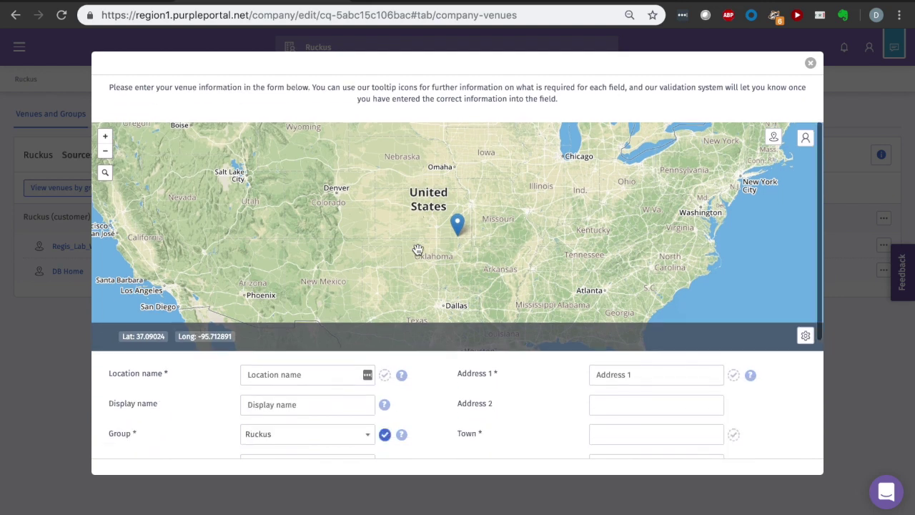
left_click(262, 316)
type("Purple Demo")
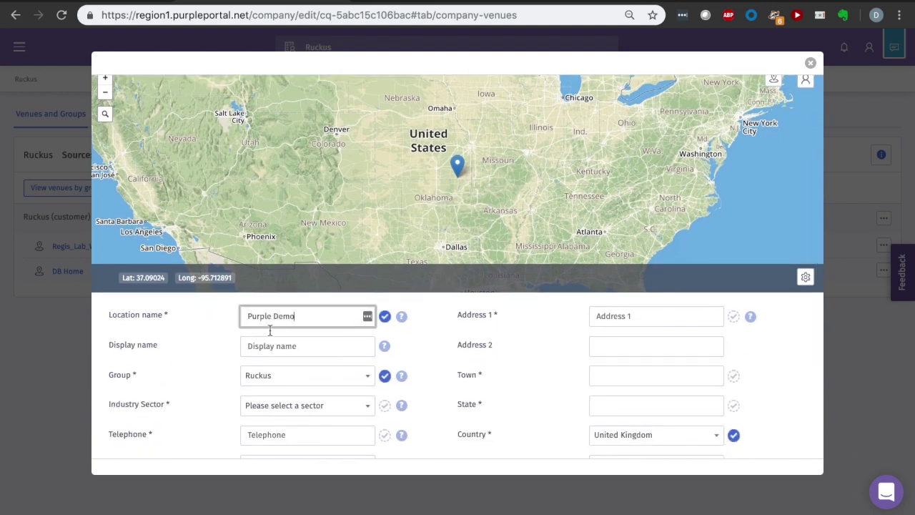
left_click(292, 409)
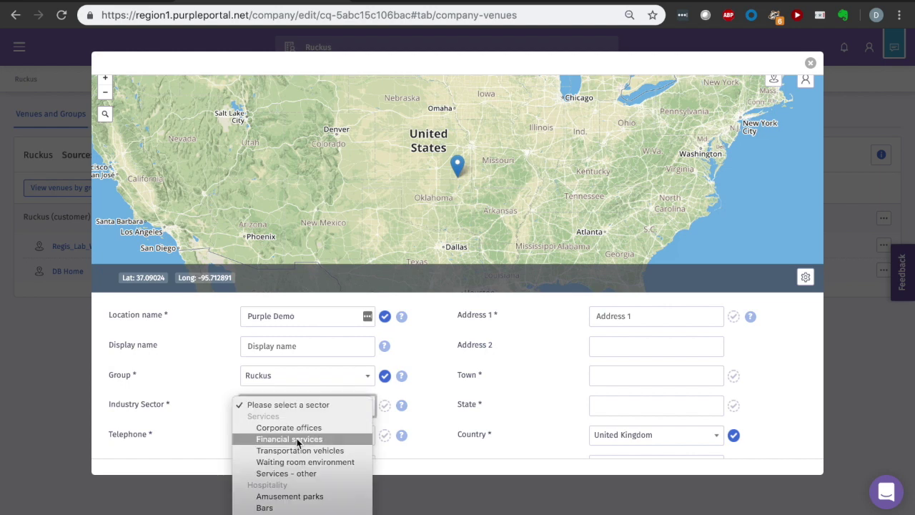
scroll(297, 438, "down", 5)
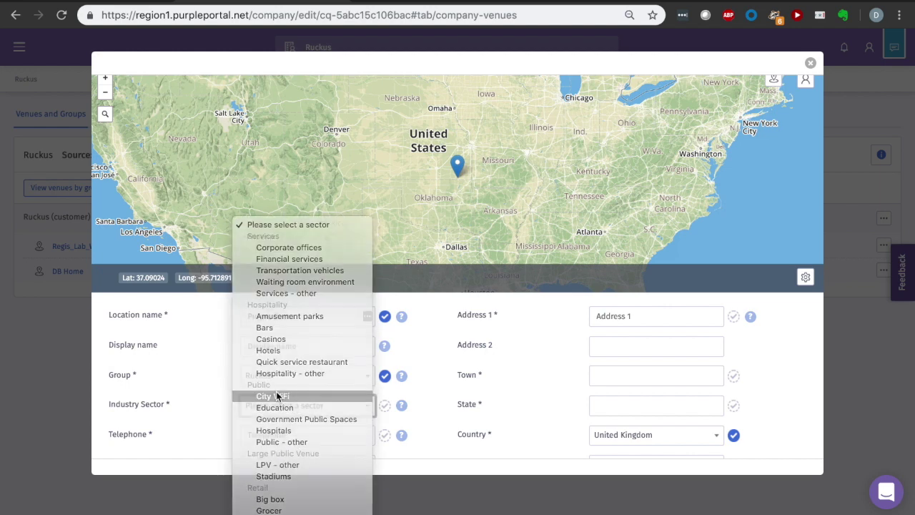
left_click(277, 396)
scroll(402, 396, "down", 3)
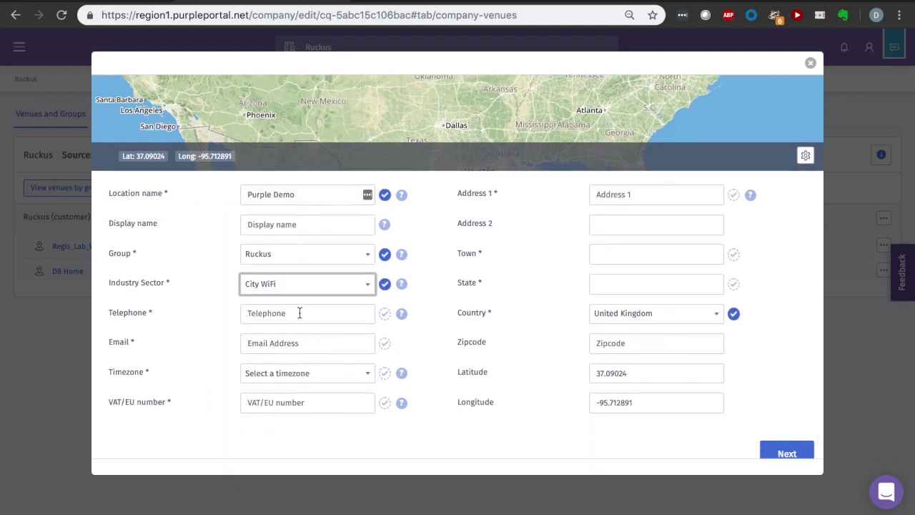
Complete the remaining required location details, keep the option of already having the starter pack, and continue to the hardware stage.
left_click(300, 312)
key("Down")
key("Return")
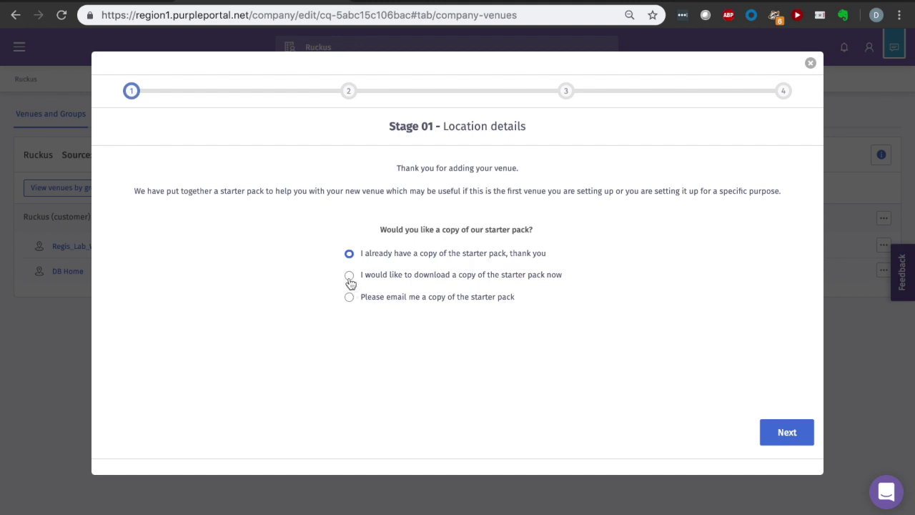
left_click(775, 434)
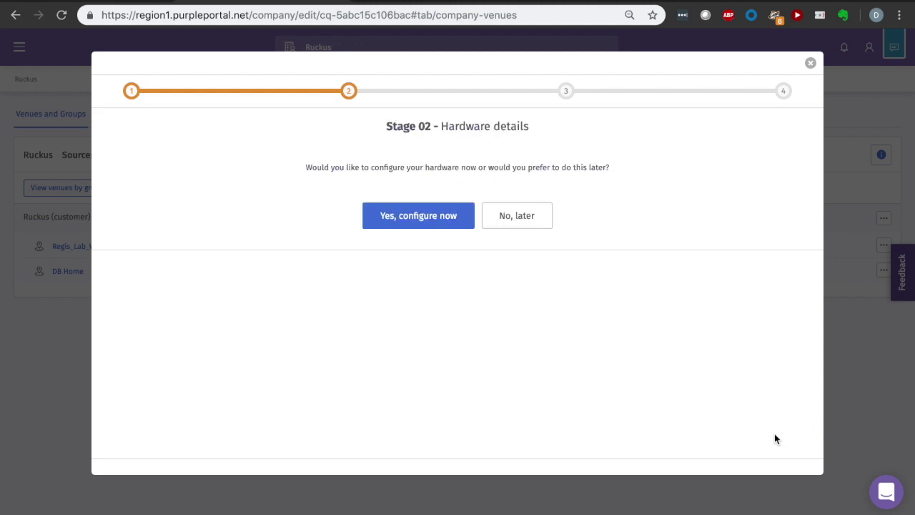
Choose to configure the hardware now and set the router type to Ruckus Cloud AP.
left_click(411, 223)
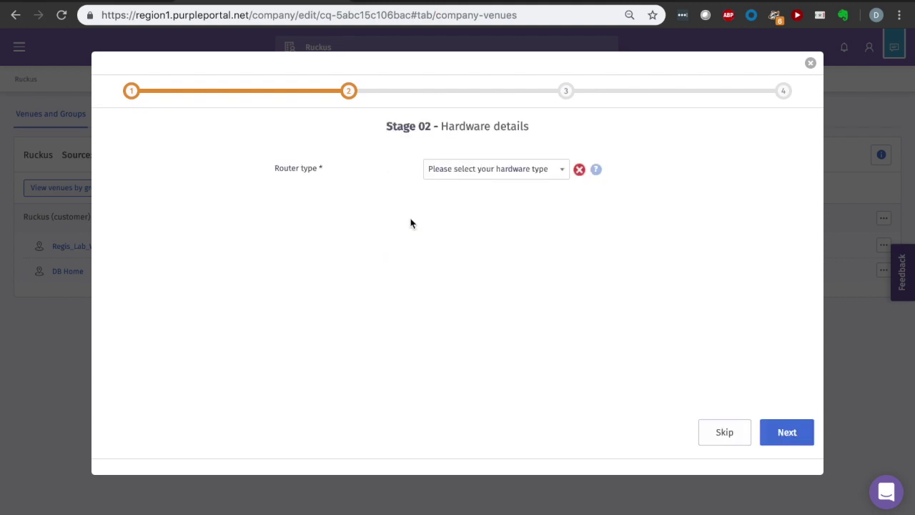
left_click(563, 174)
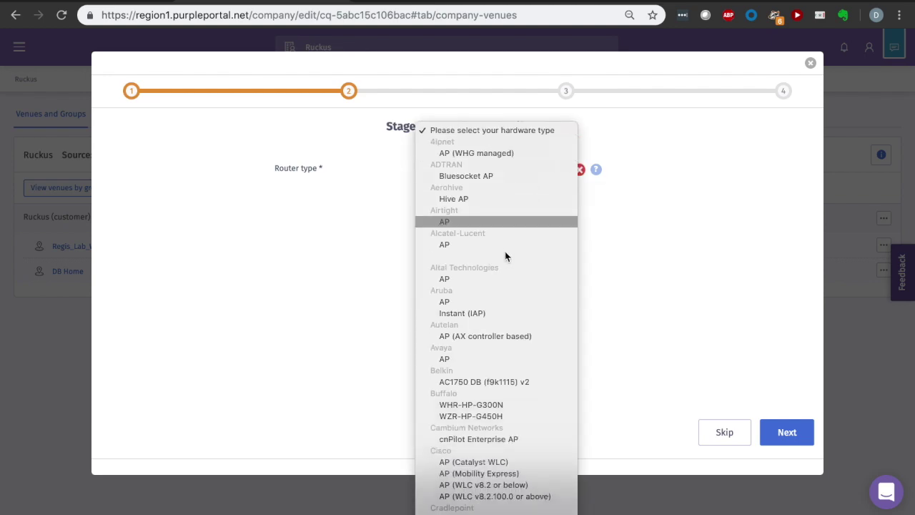
scroll(505, 251, "down", 15)
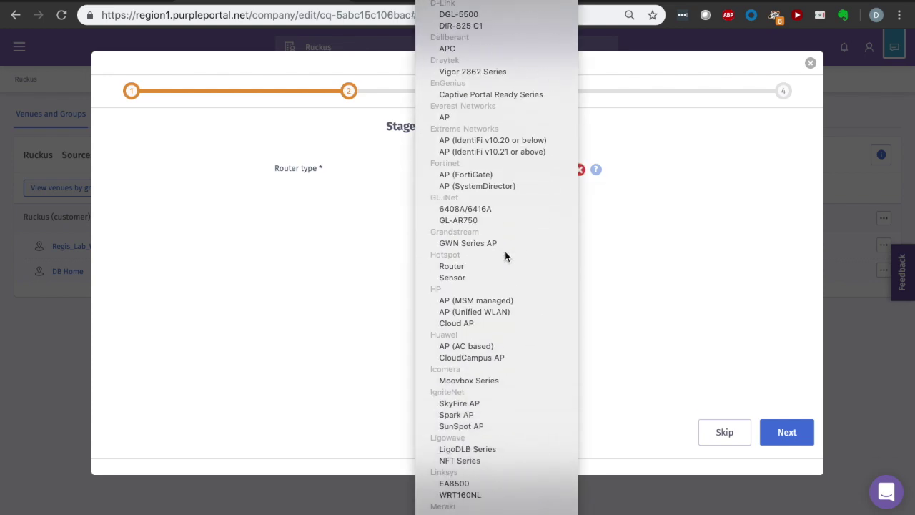
scroll(505, 256, "down", 10)
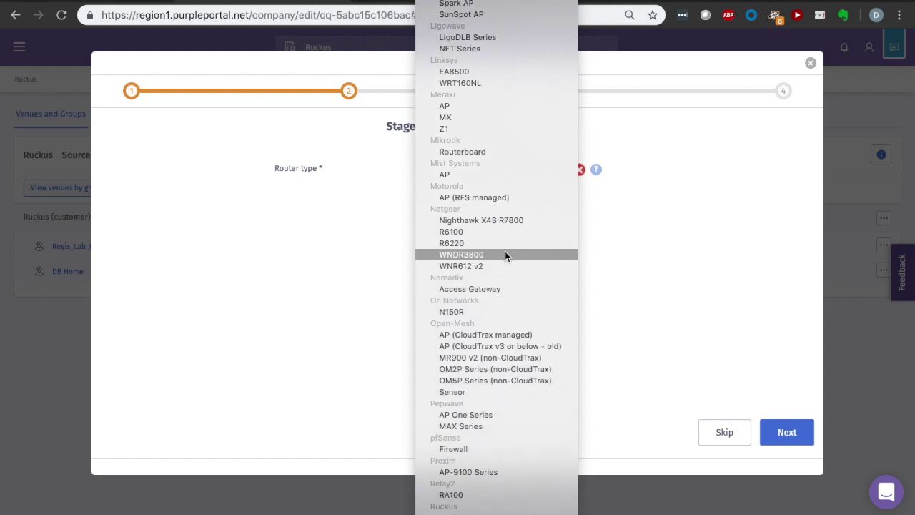
scroll(504, 256, "down", 5)
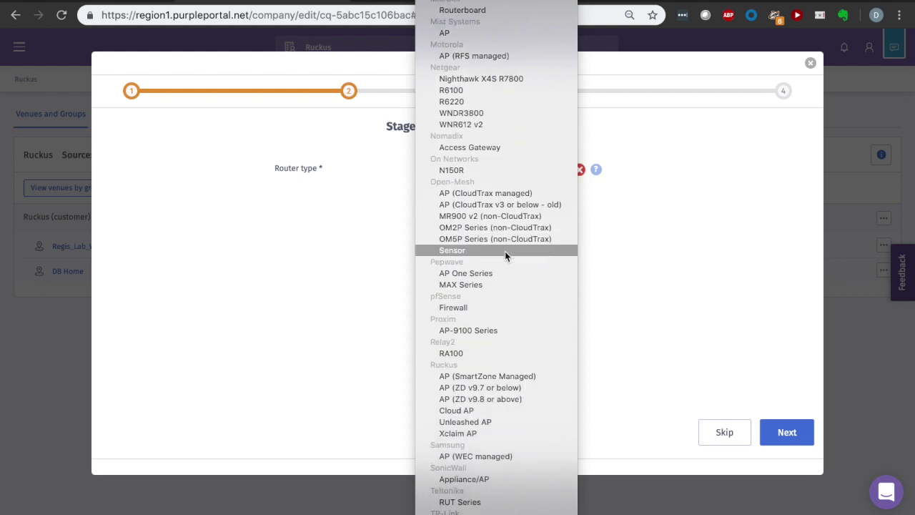
left_click(482, 386)
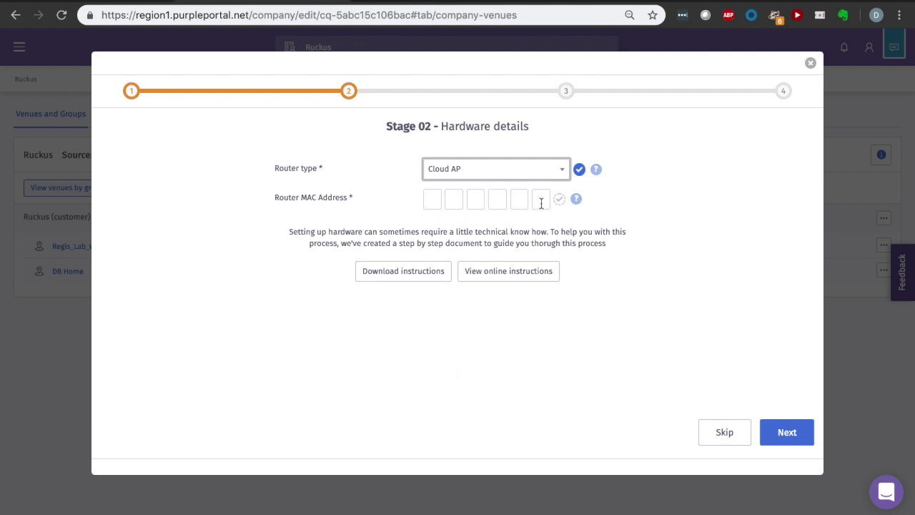
Look up the R600-LivingRoom AP in Ruckus Cloud and enter its MAC address 74:3E:2B:18:05:F0 as the router MAC address in the Purple portal.
left_click(84, 2)
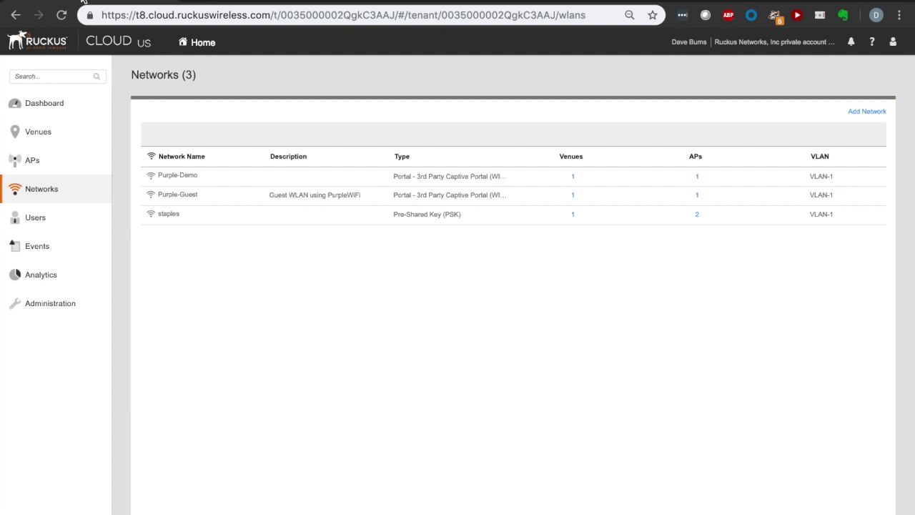
left_click(37, 161)
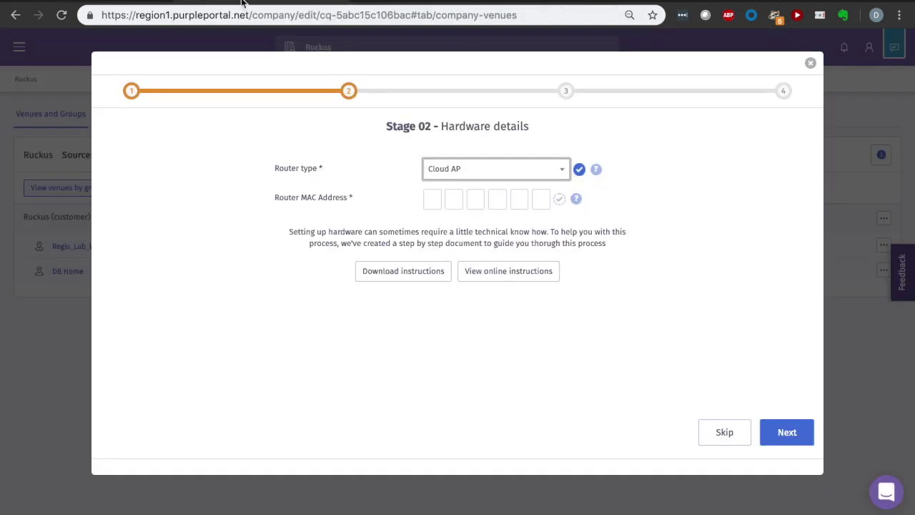
left_click(427, 205)
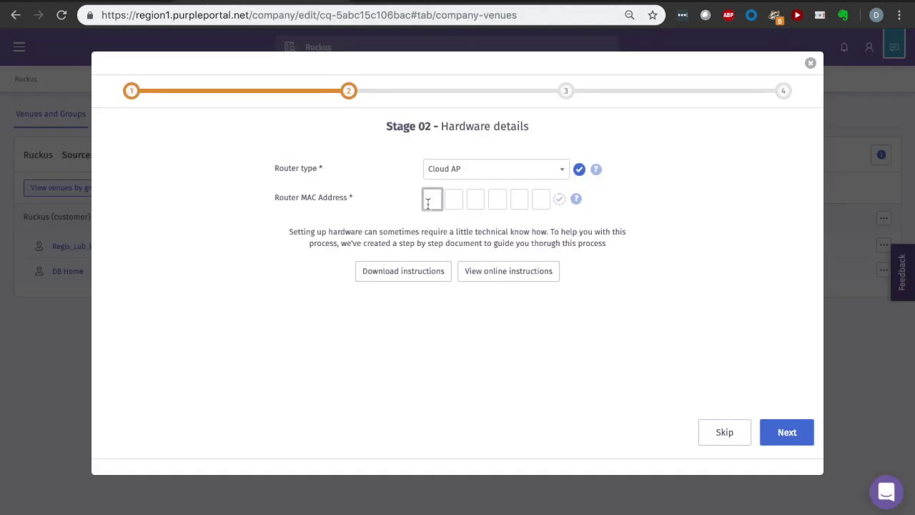
type("74")
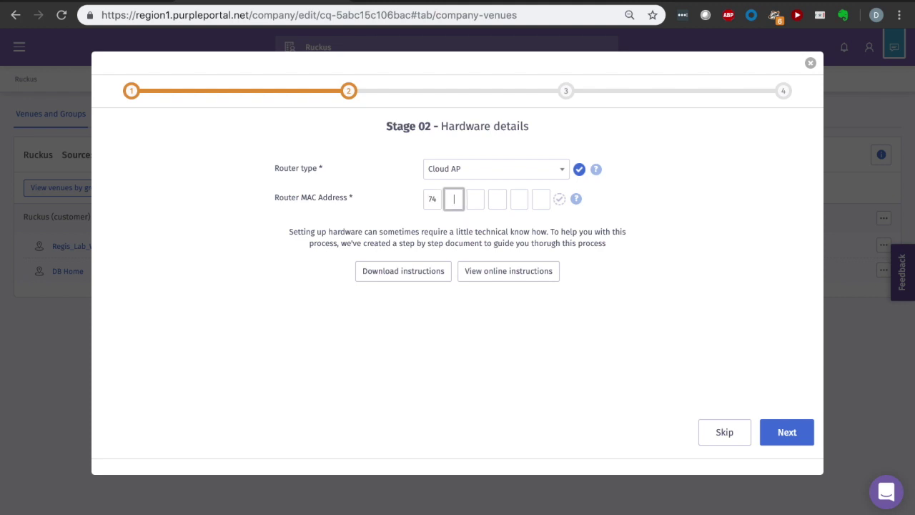
type("3E")
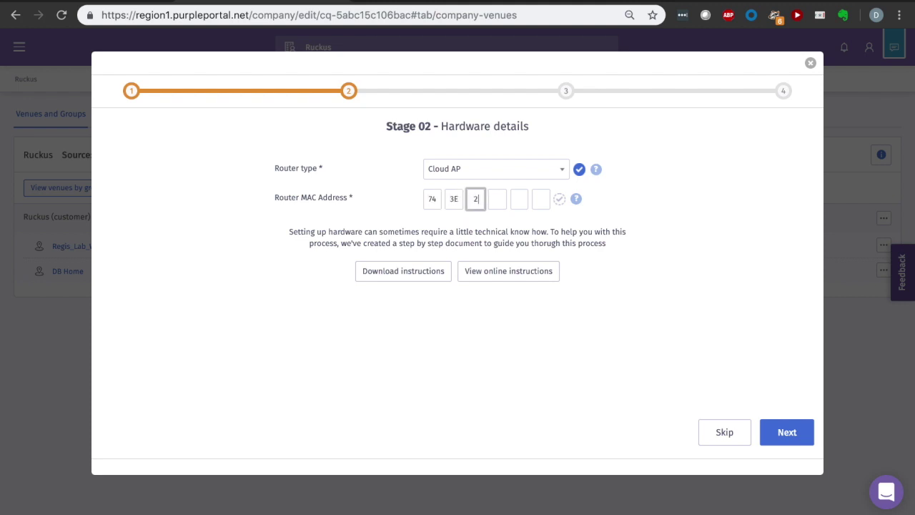
type("2B")
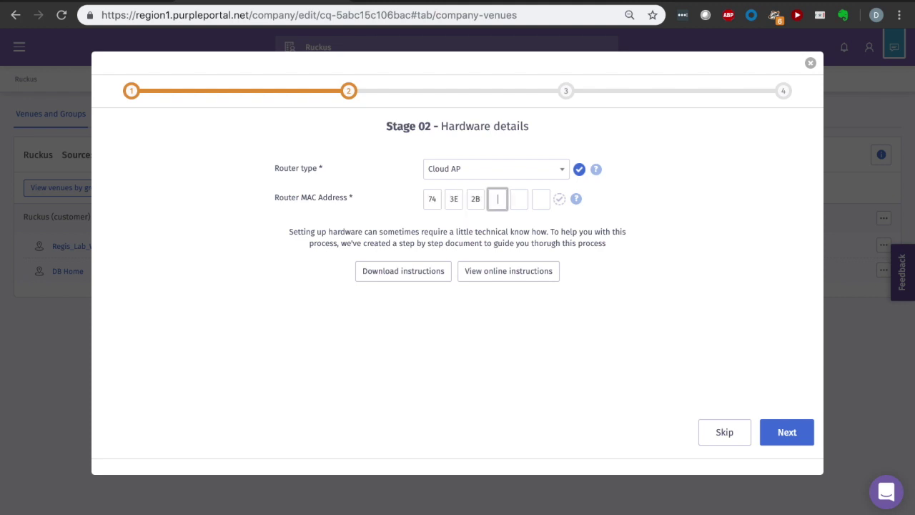
left_click(98, 1)
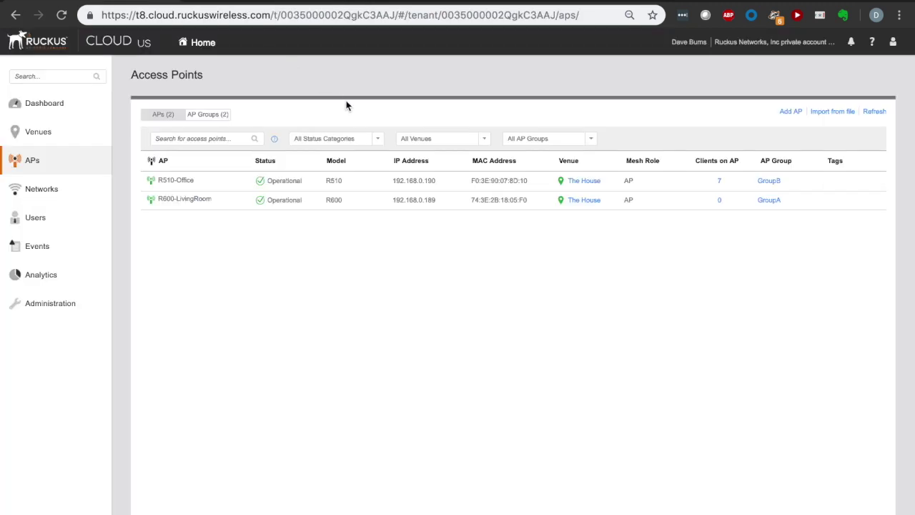
left_click(250, 2)
type("8")
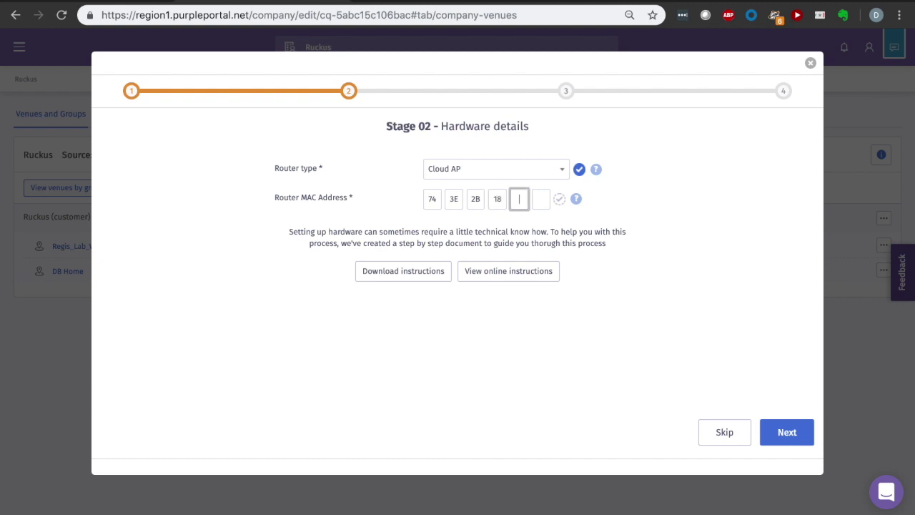
type("05")
type("F0")
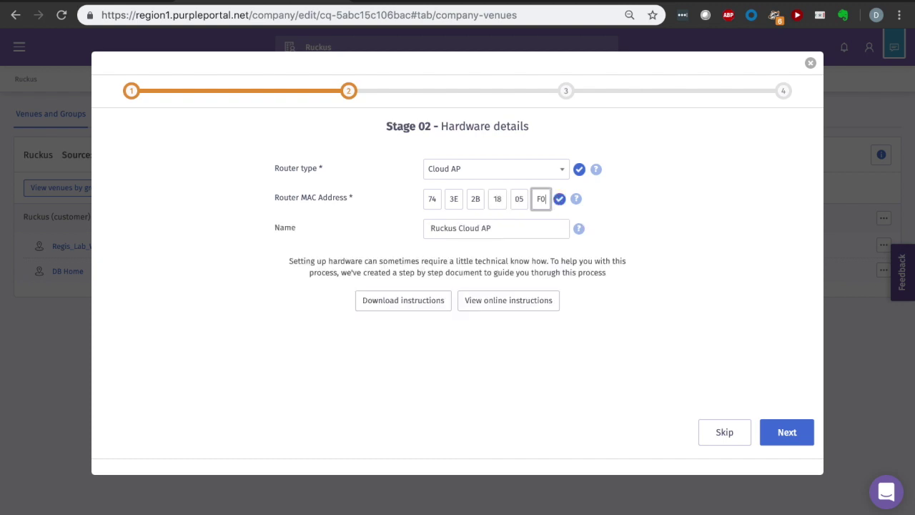
Keep the hardware name Ruckus Cloud AP, add the access point to the venue, and continue to the social configuration stage.
triple_click(503, 228)
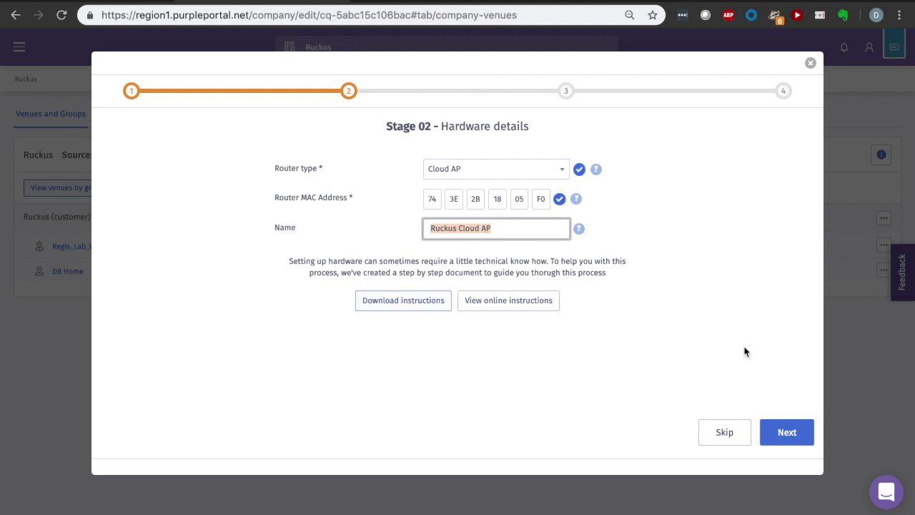
left_click(795, 433)
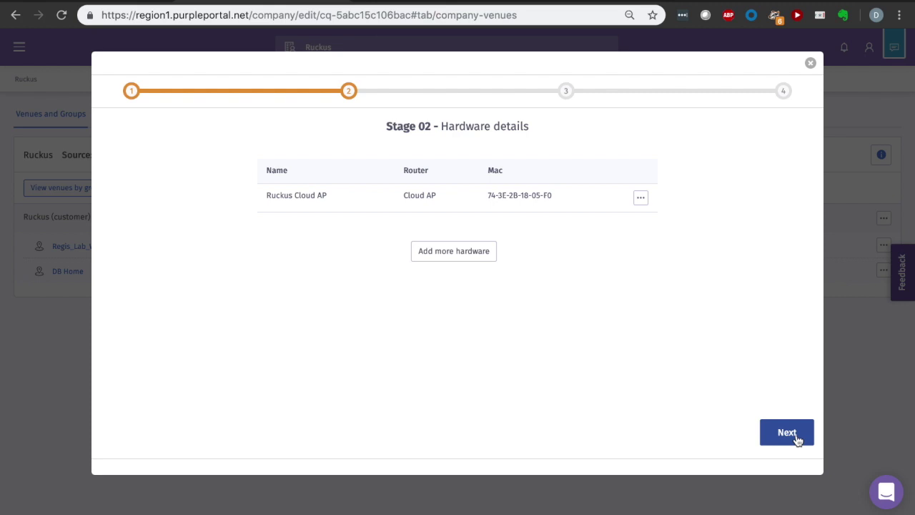
left_click(787, 433)
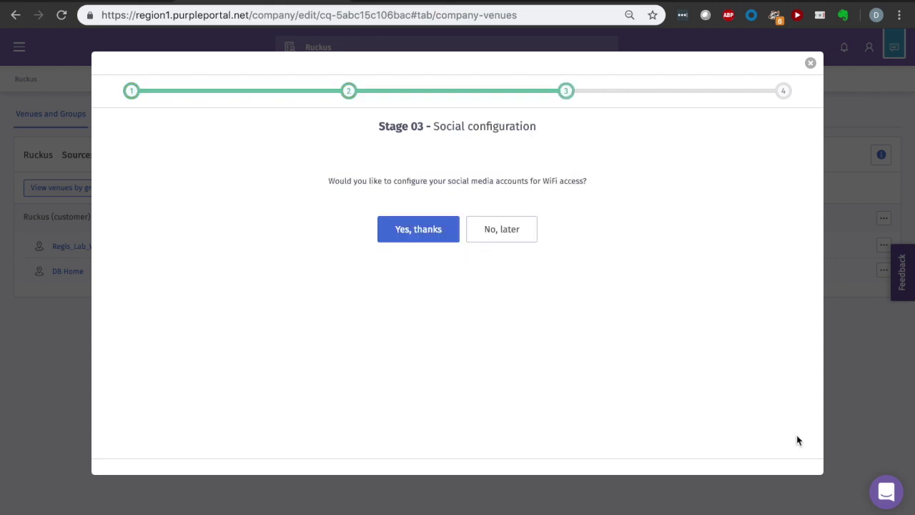
Look through the social accounts available for WiFi access, skip that configuration, and close the venue wizard without adding another venue.
left_click(414, 230)
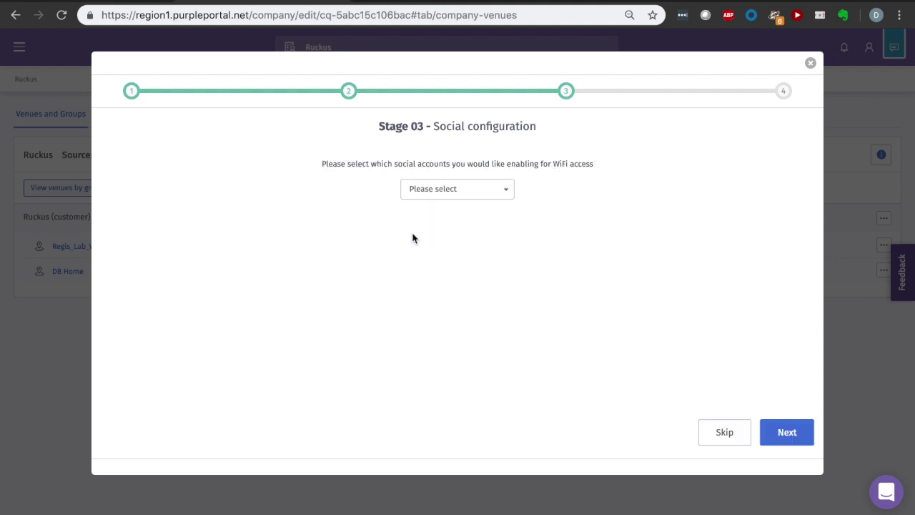
left_click(509, 189)
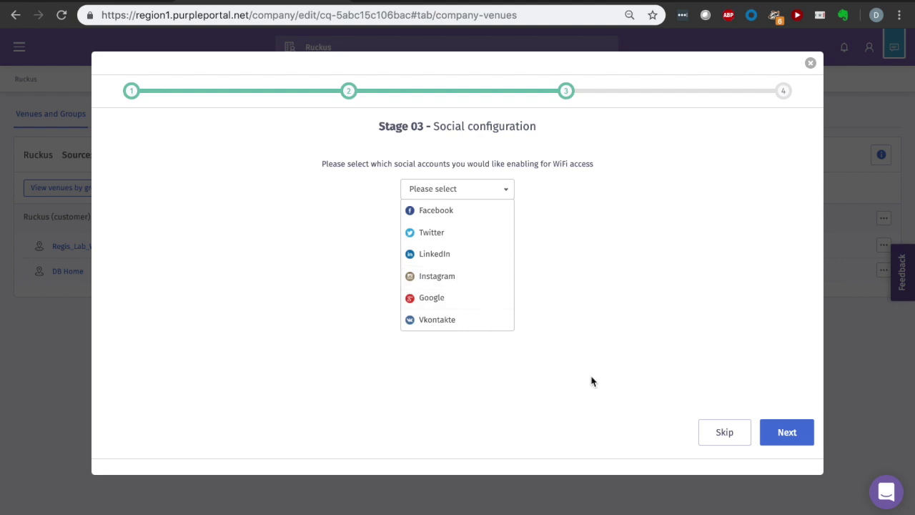
left_click(724, 432)
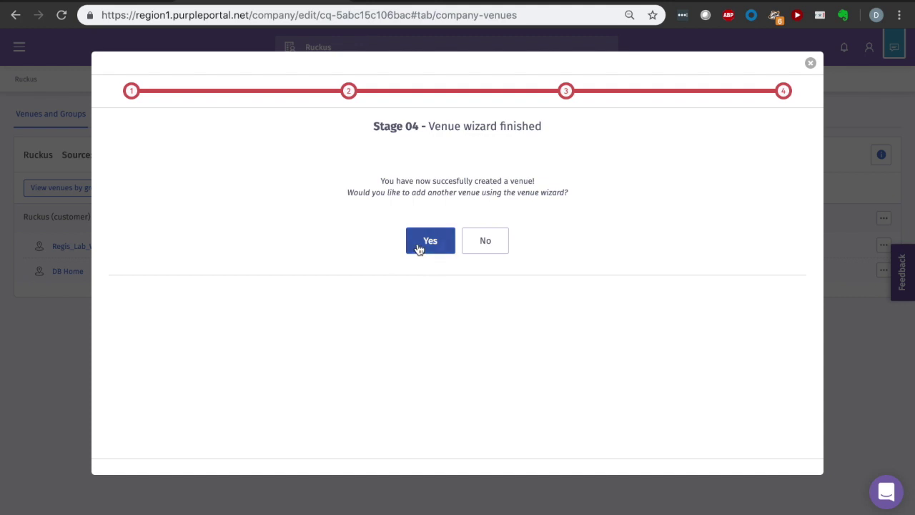
left_click(422, 243)
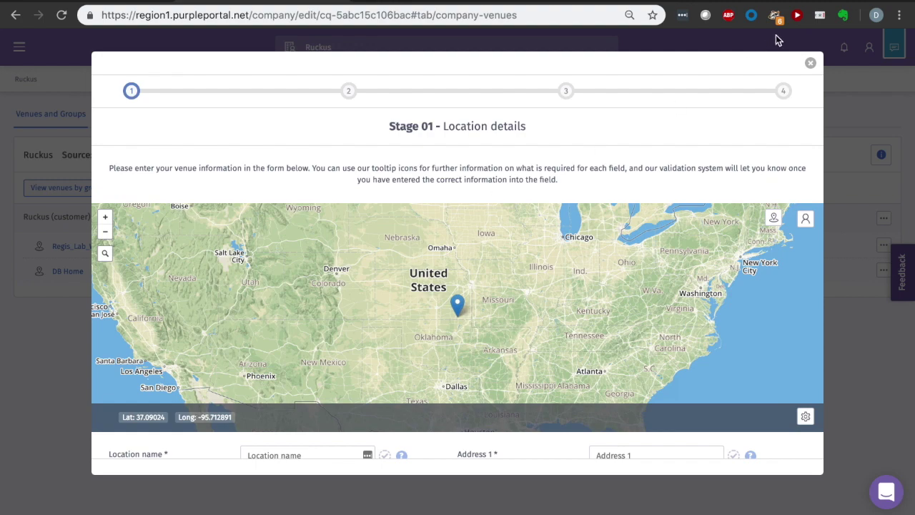
left_click(812, 64)
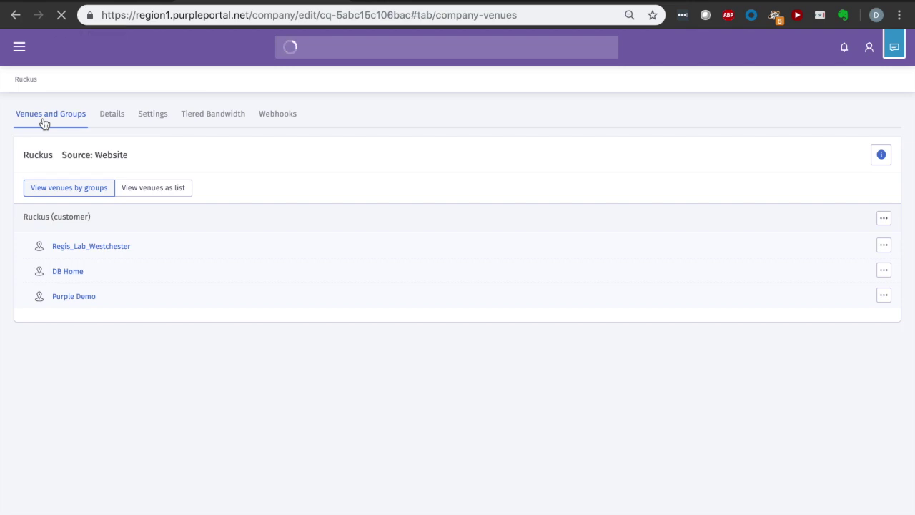
Open the Purple Demo venue and examine its Facebook and Twitter access options, leaving both disabled, and its linked social networks.
left_click(76, 297)
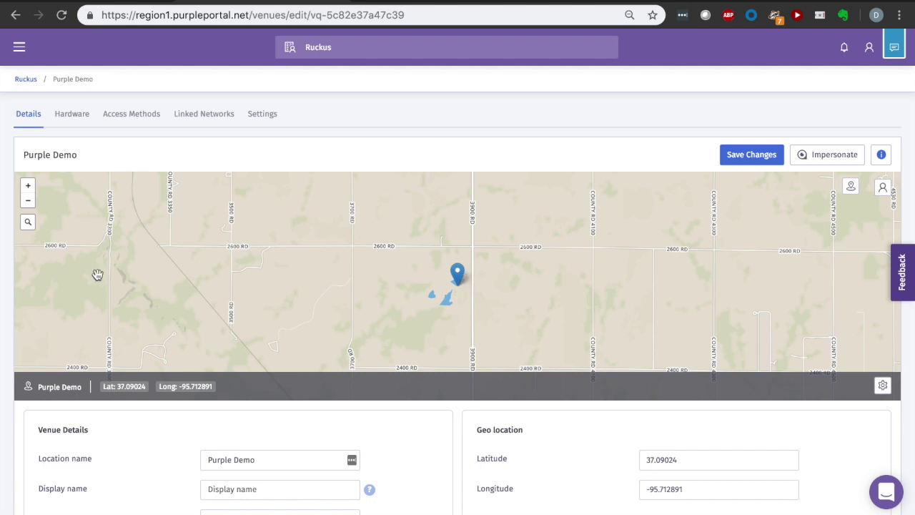
left_click(123, 119)
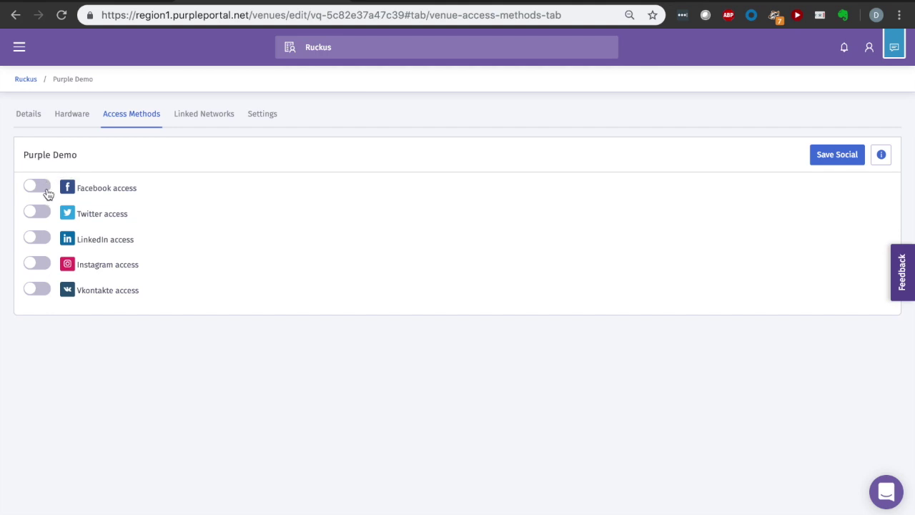
left_click(50, 187)
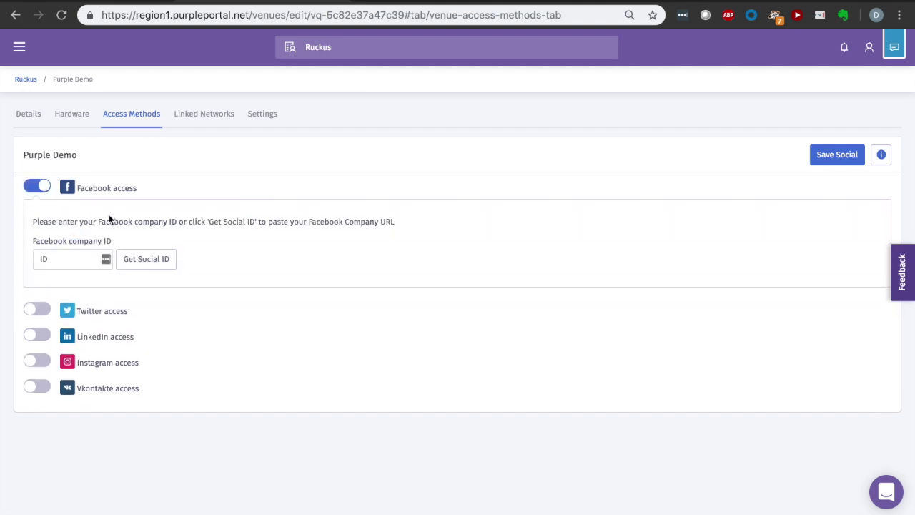
left_click(41, 310)
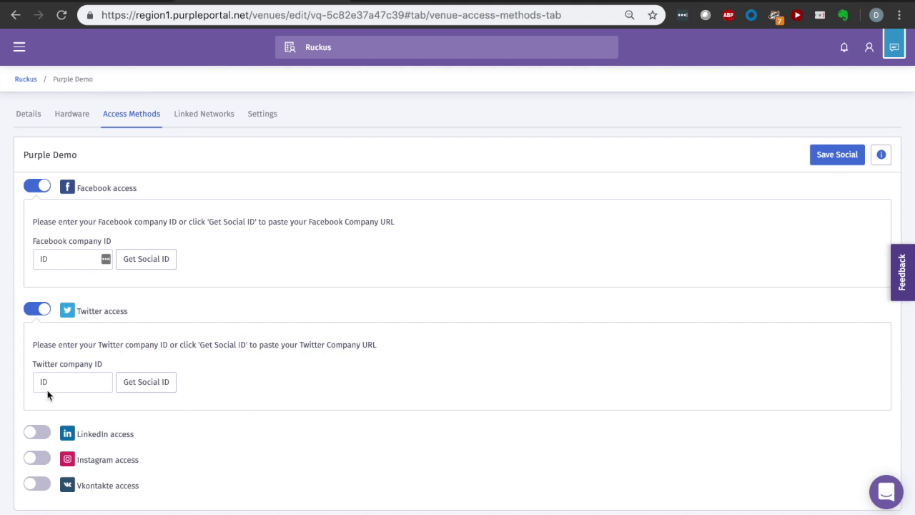
left_click(32, 187)
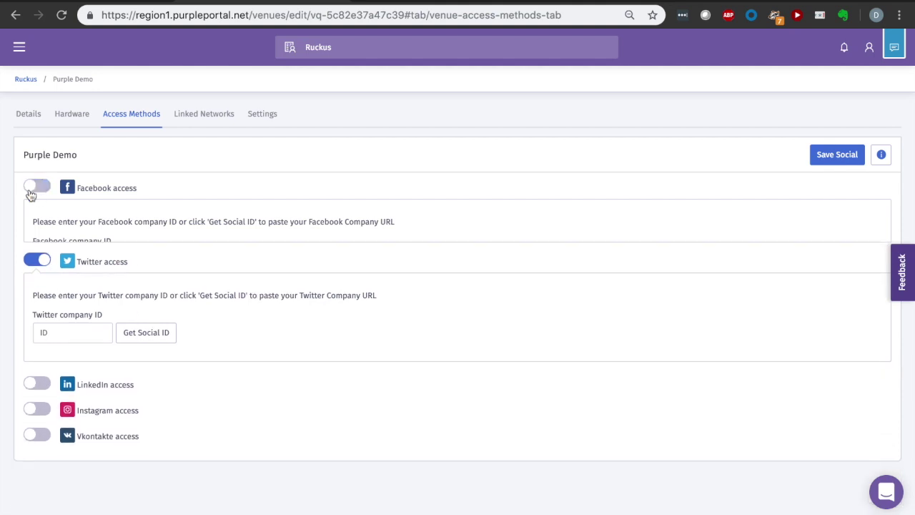
left_click(33, 214)
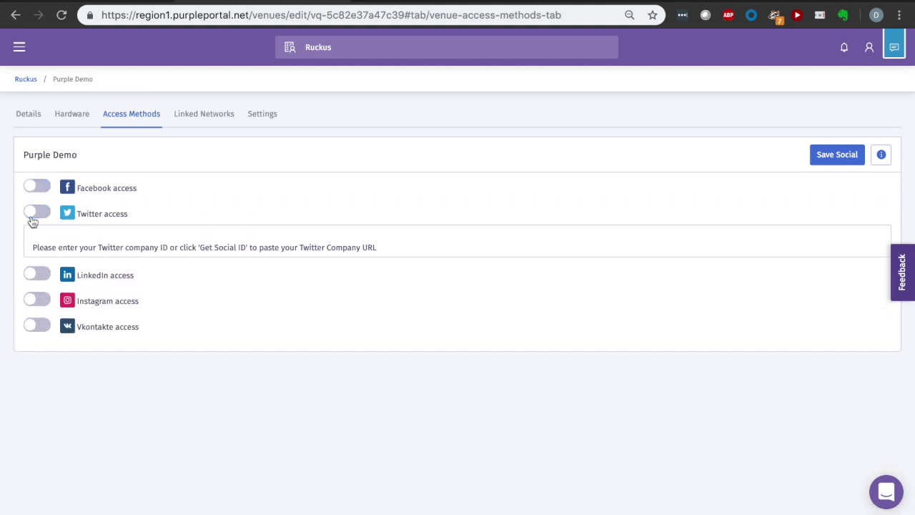
left_click(204, 116)
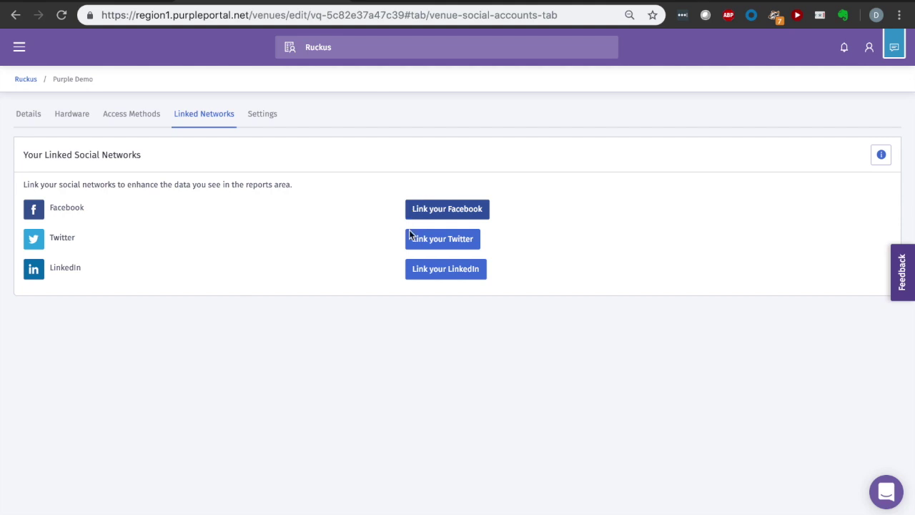
Copy the Ruckus Cloud integration key from the text document into the Ruckus Cloud Integration Key field of the Purple Demo venue settings.
left_click(267, 121)
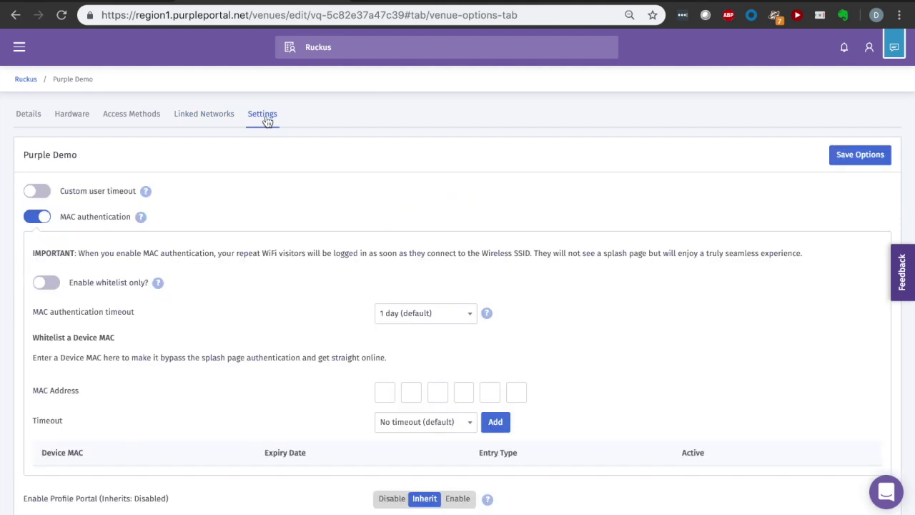
scroll(193, 188, "down", 2)
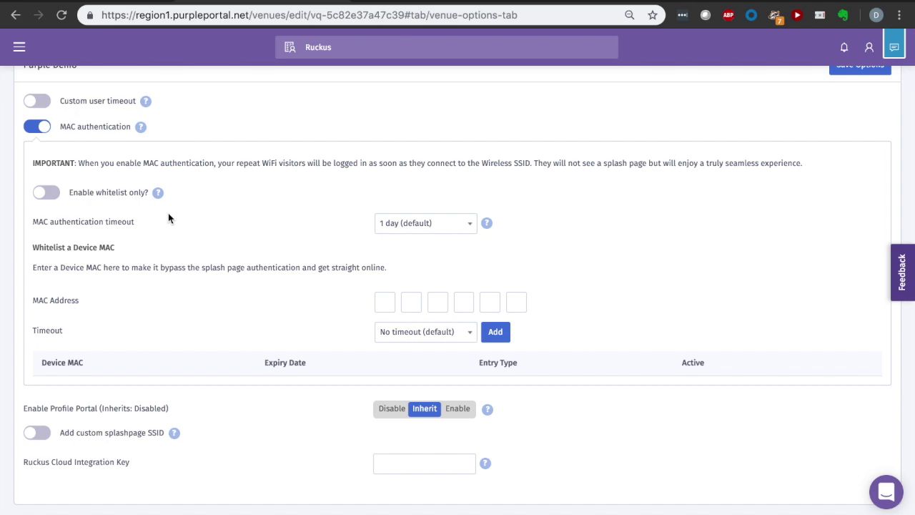
key("ctrl+Left")
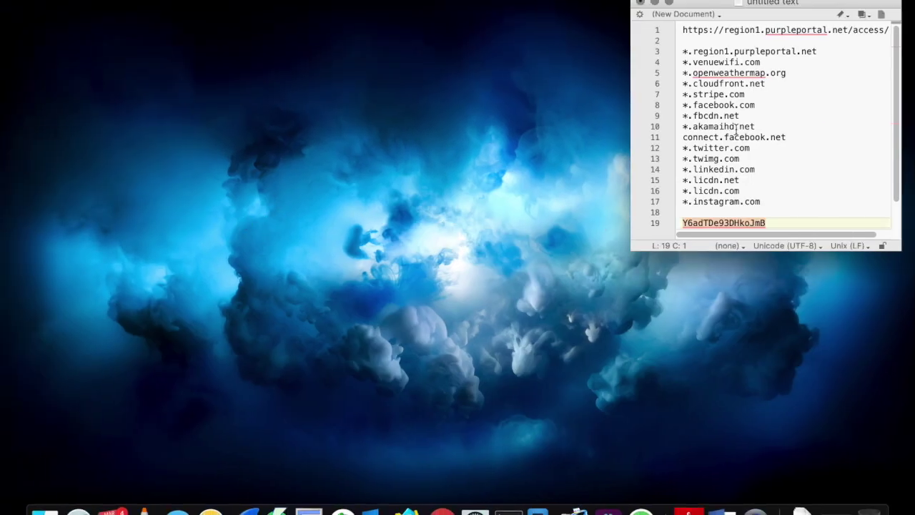
left_click_drag(765, 226, 666, 224)
key("ctrl+c")
key("ctrl+Right")
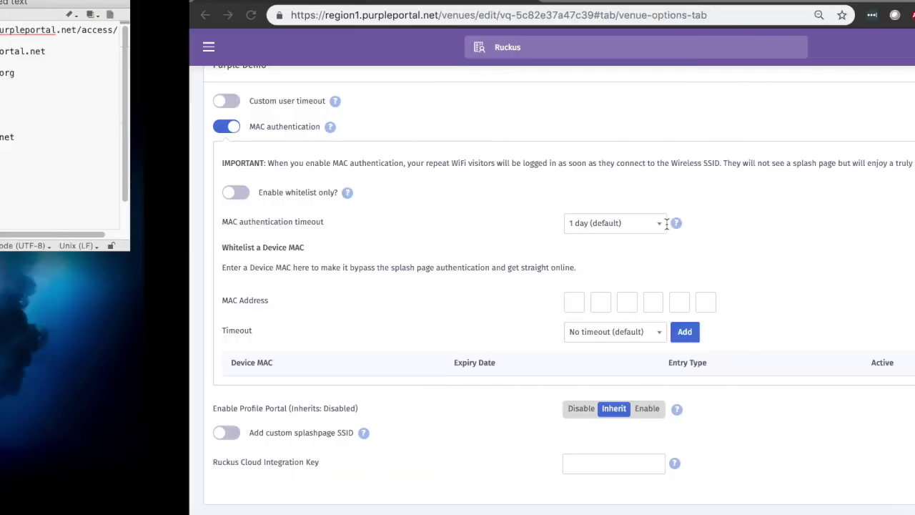
left_click(426, 457)
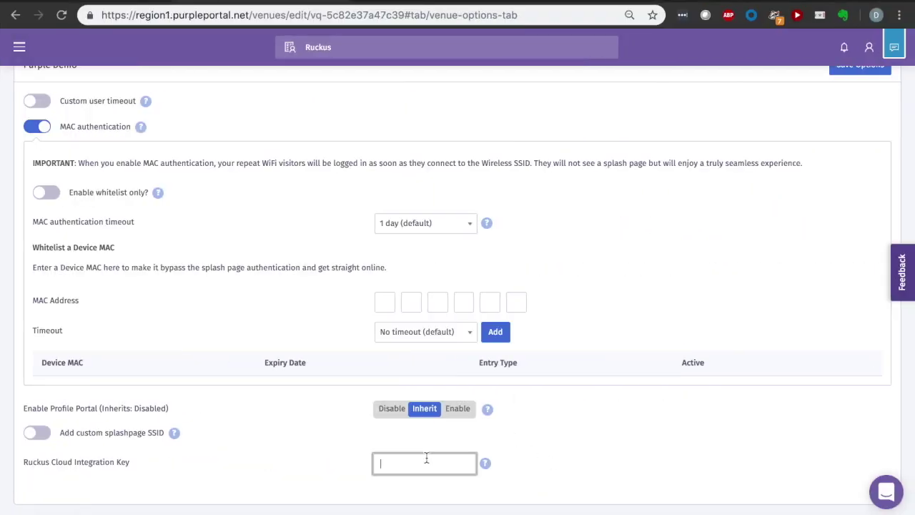
key("ctrl+v")
scroll(576, 449, "up", 2)
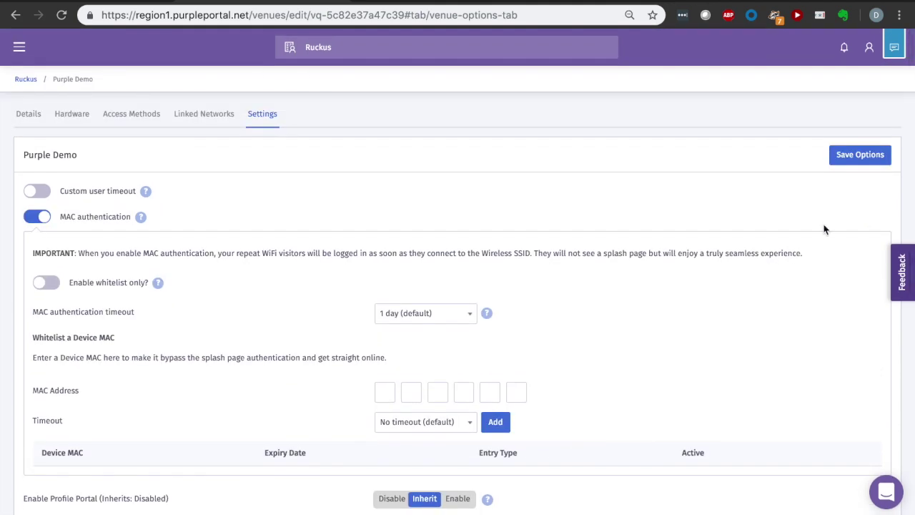
scroll(614, 221, "down", 2)
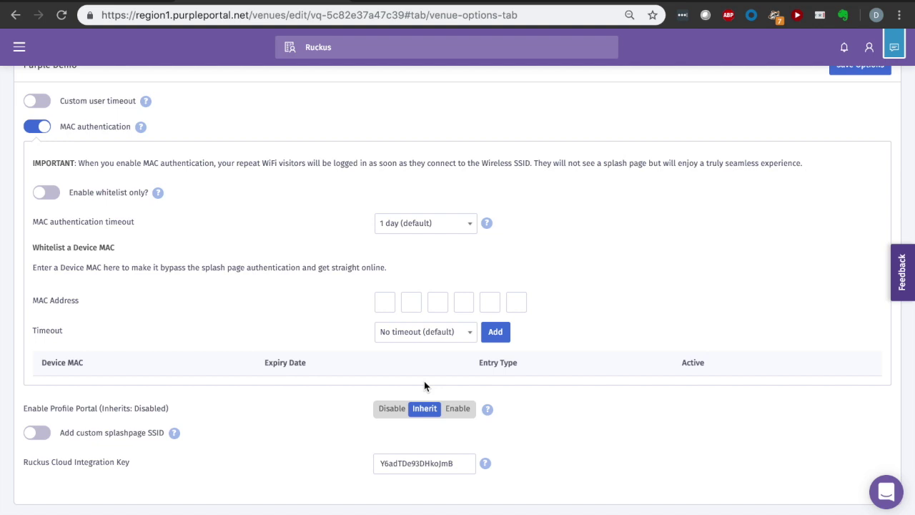
scroll(424, 386, "up", 3)
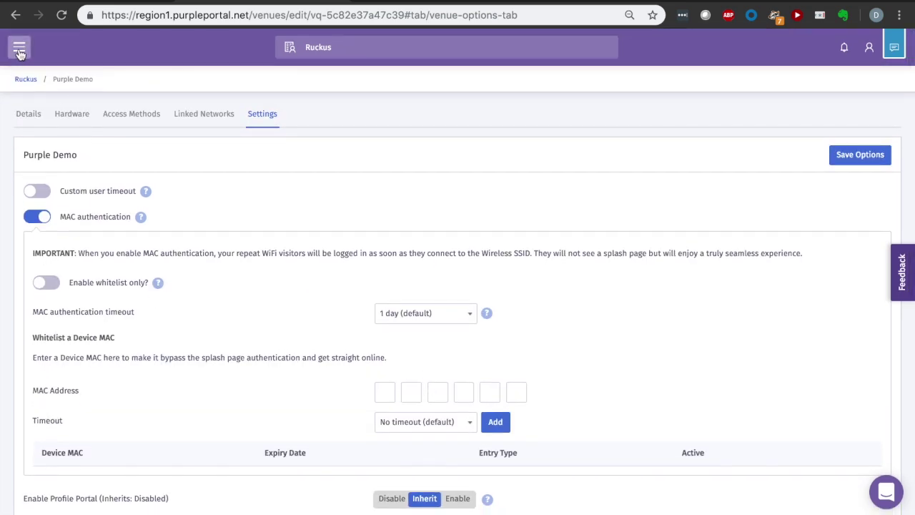
Start a new splash page template named Customer-Demo, keeping its use as Offline.
left_click(19, 50)
left_click(42, 116)
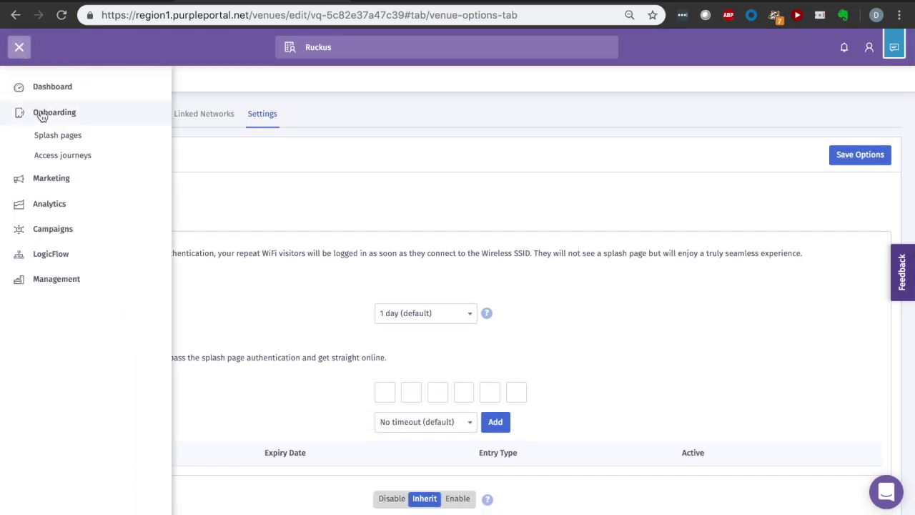
left_click(54, 137)
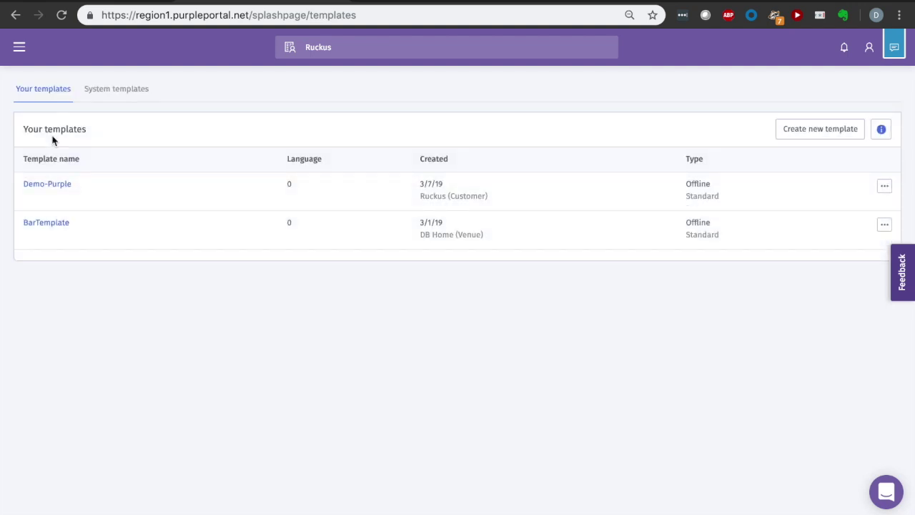
left_click(804, 133)
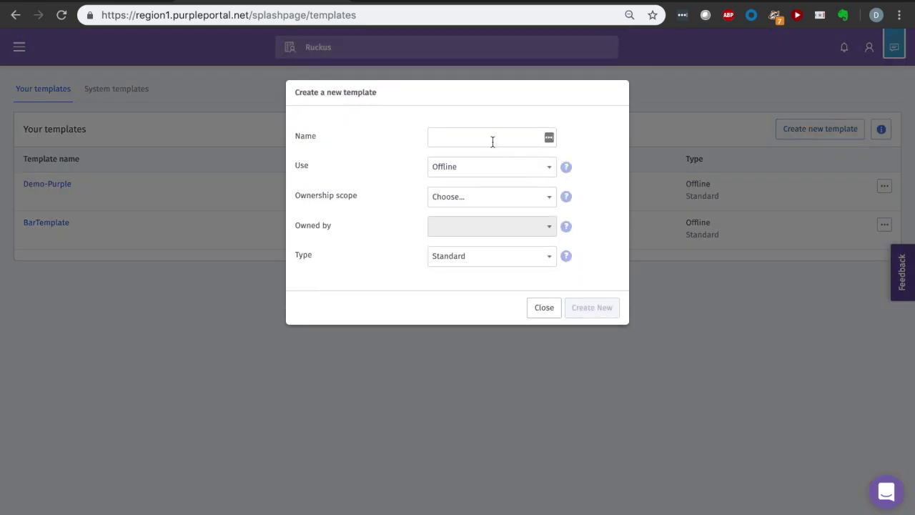
left_click(492, 142)
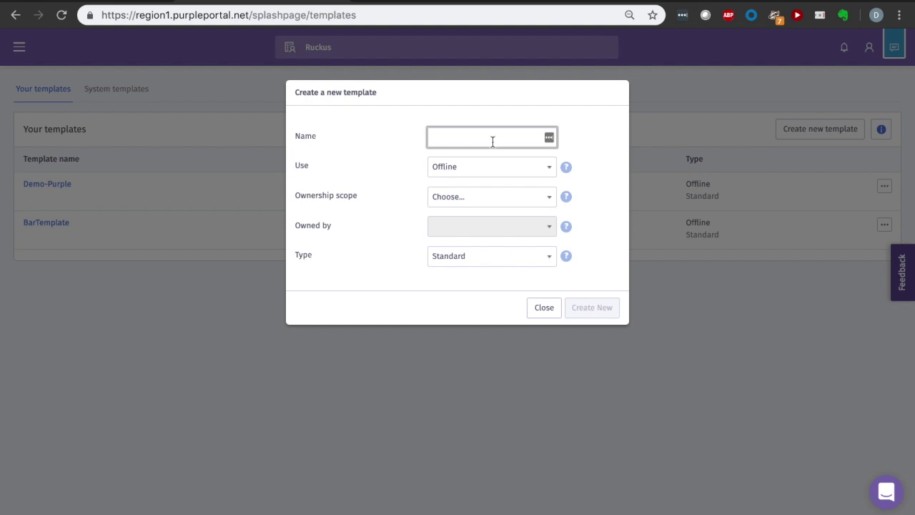
type("Customer-Demo")
left_click(467, 166)
left_click(467, 166)
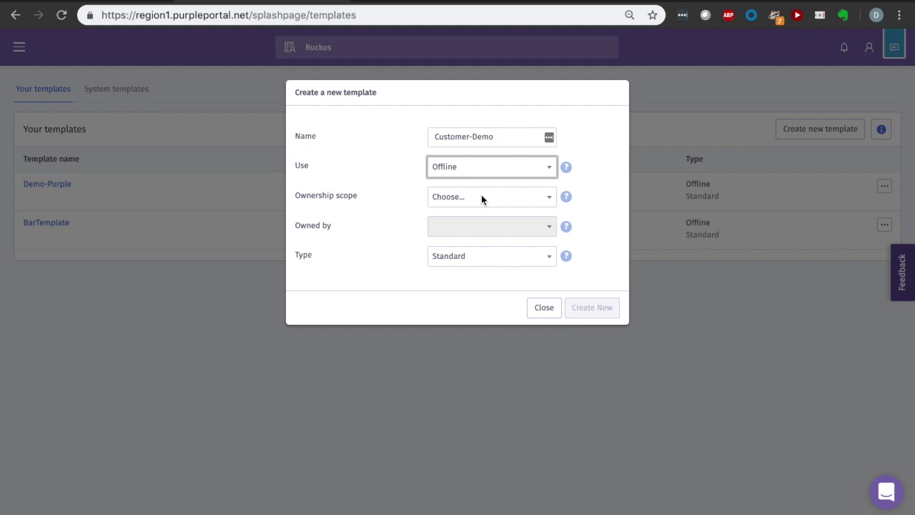
Set the template's ownership scope to Location, owner to Purple Demo and type to Custom HTML, and create it.
left_click(481, 198)
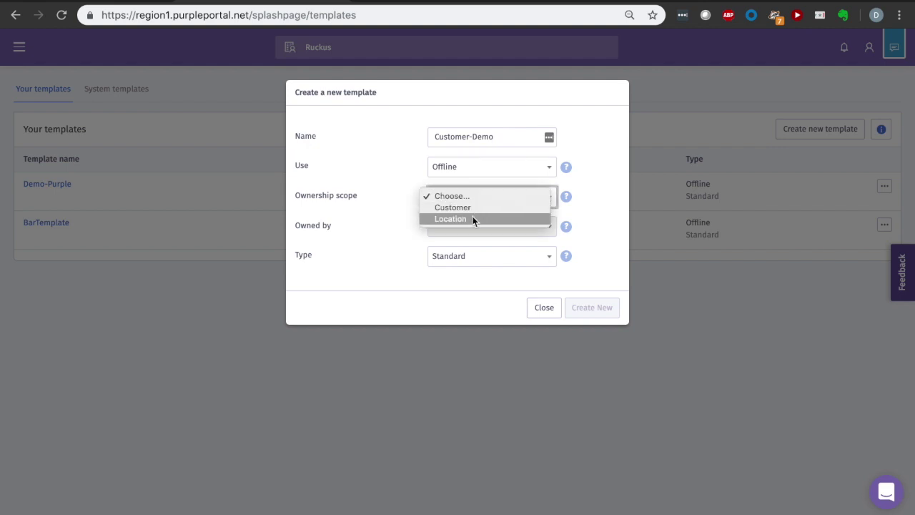
left_click(473, 219)
left_click(471, 226)
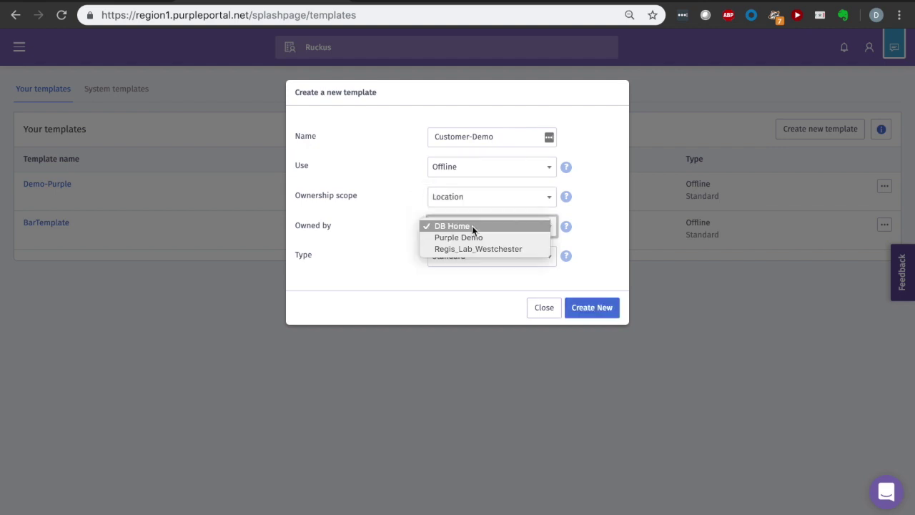
left_click(475, 239)
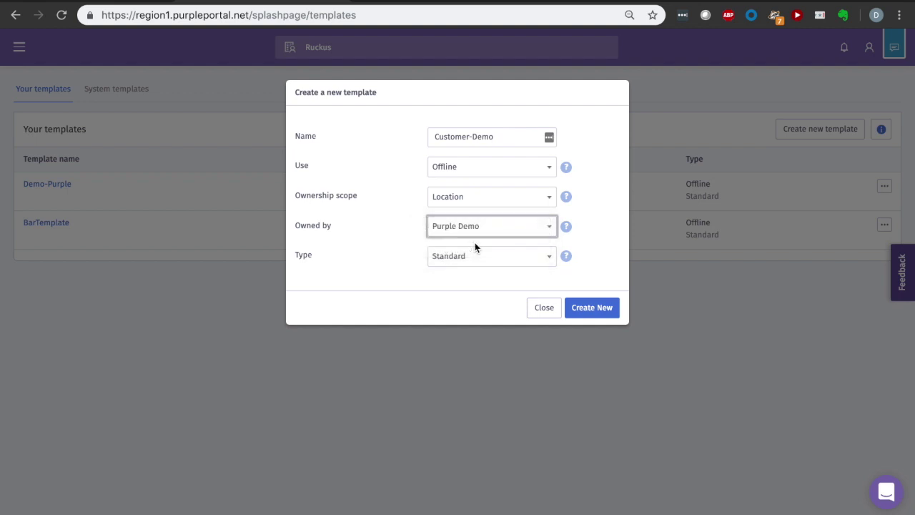
left_click(474, 263)
left_click(474, 264)
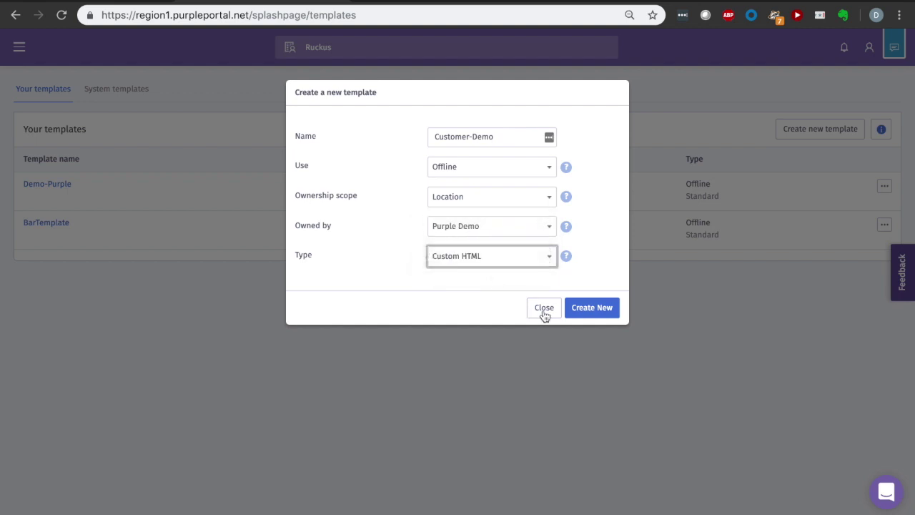
left_click(580, 309)
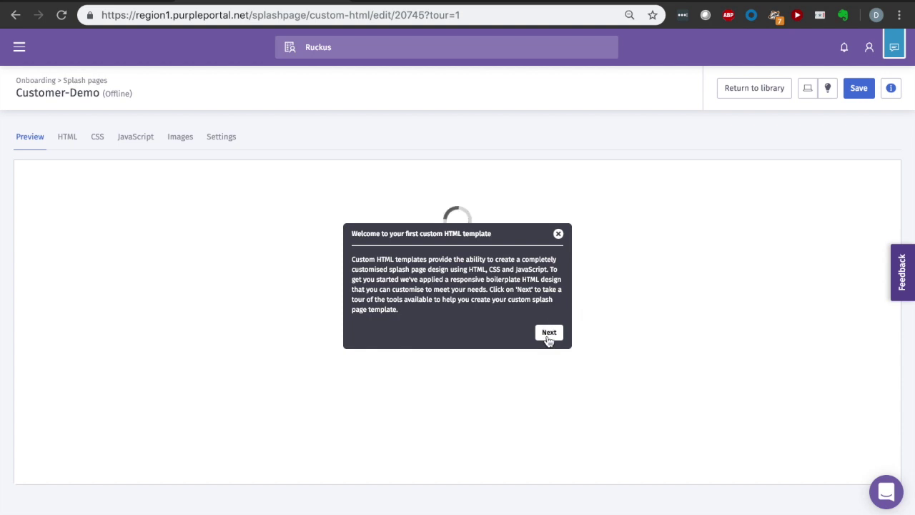
Go through the start of the custom HTML editor tour, close it, review the splash page preview, and return to the template library.
left_click(548, 334)
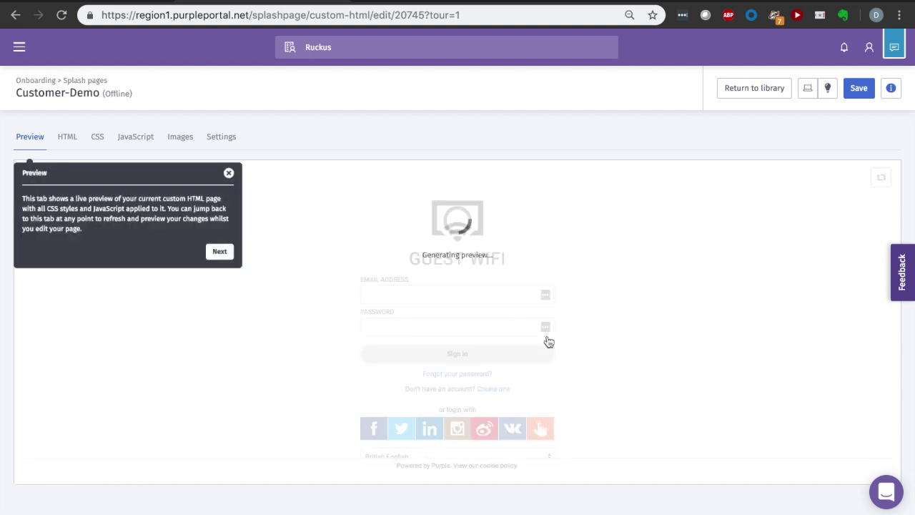
left_click(219, 252)
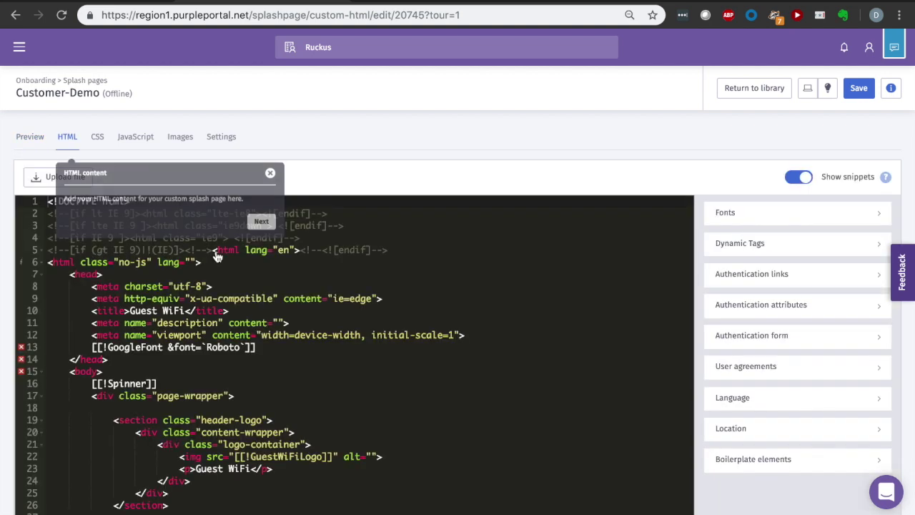
left_click(261, 220)
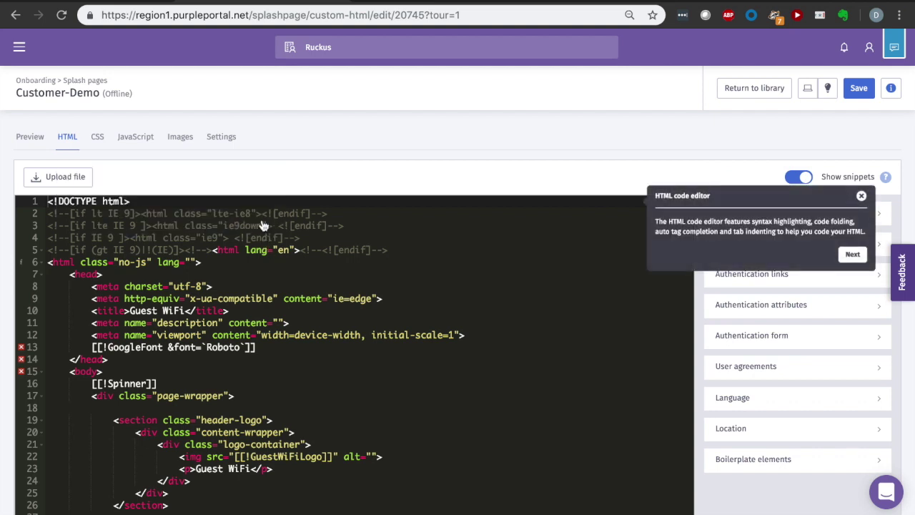
left_click(862, 196)
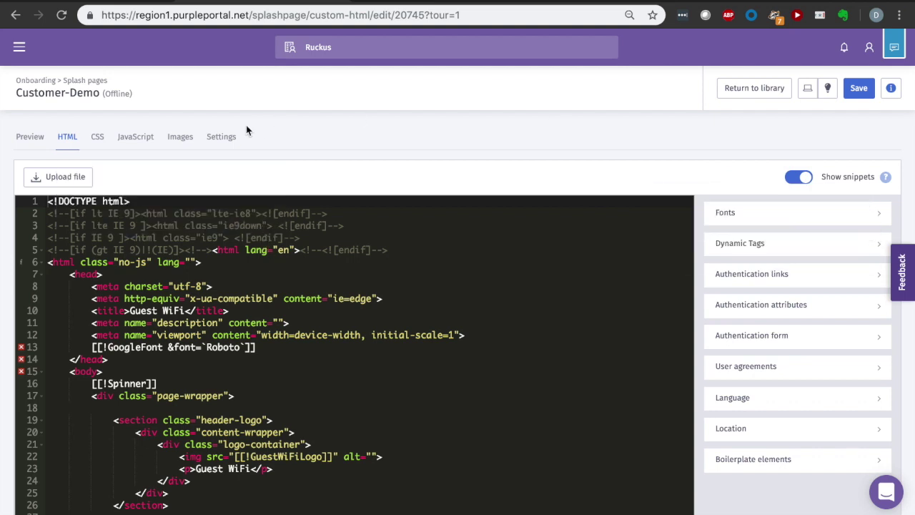
left_click(30, 145)
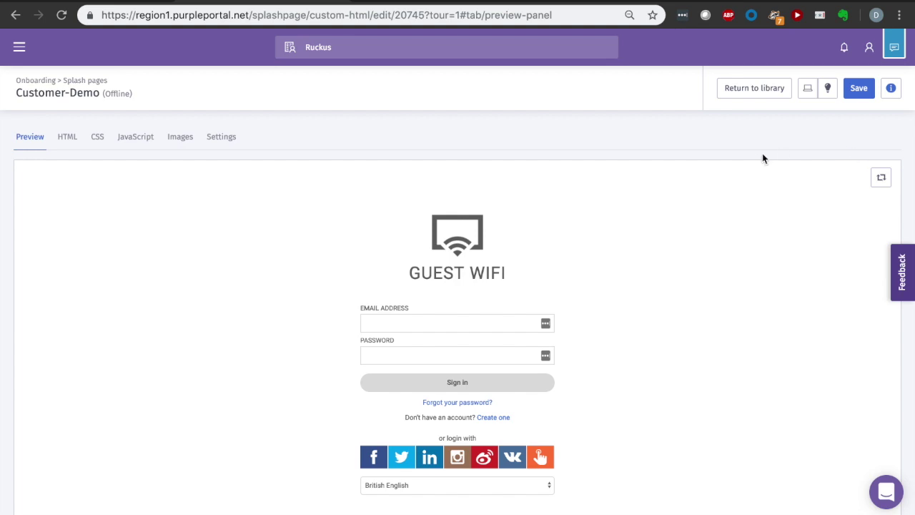
left_click(762, 90)
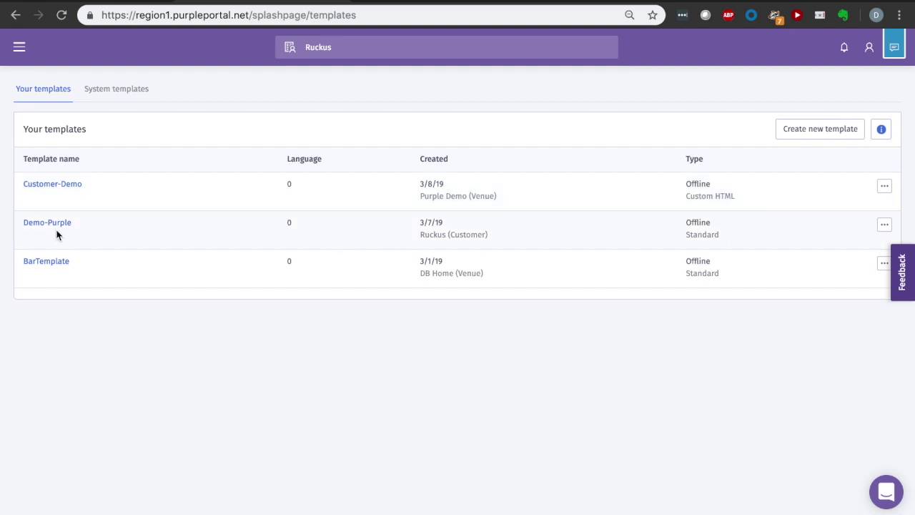
Browse the system templates, view the mobile preview of the Bar template, and close the preview.
left_click(118, 100)
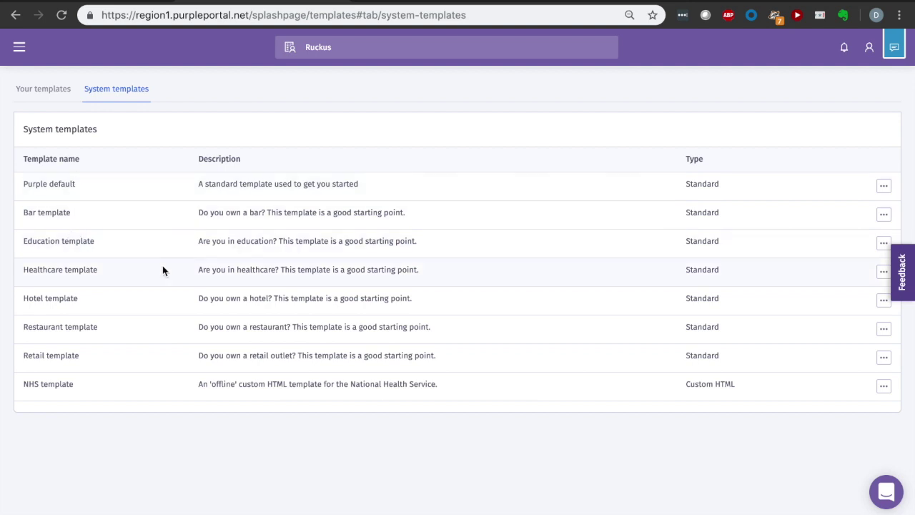
left_click(883, 215)
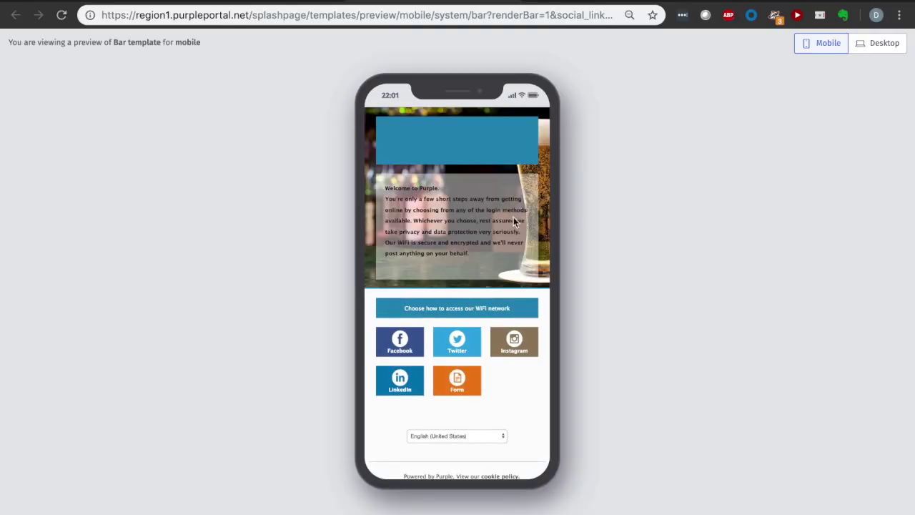
scroll(513, 221, "down", 1)
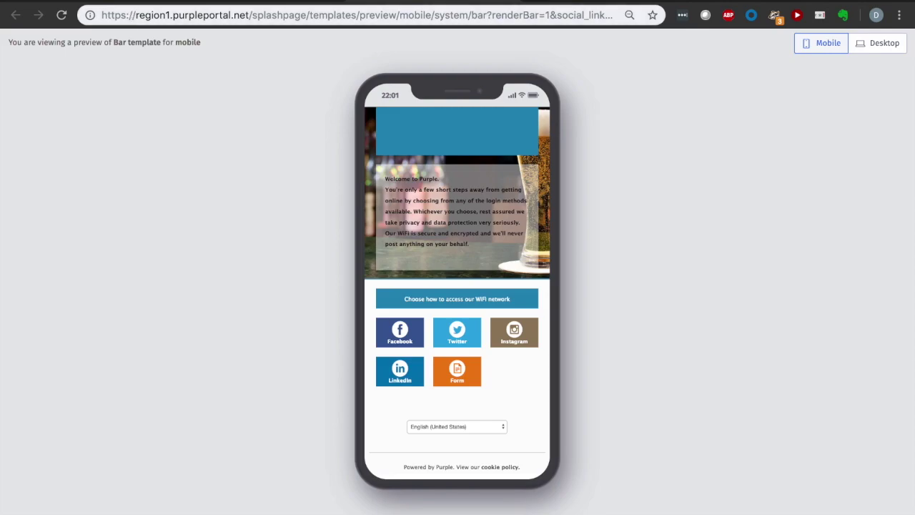
key("super+w")
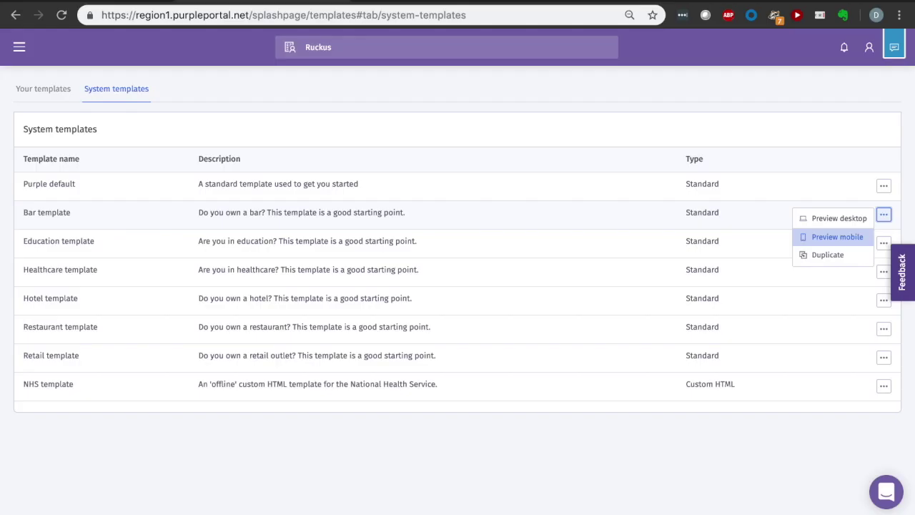
Leave the splash page templates for the access journeys and start a new journey named PurpleDemo.
left_click(36, 95)
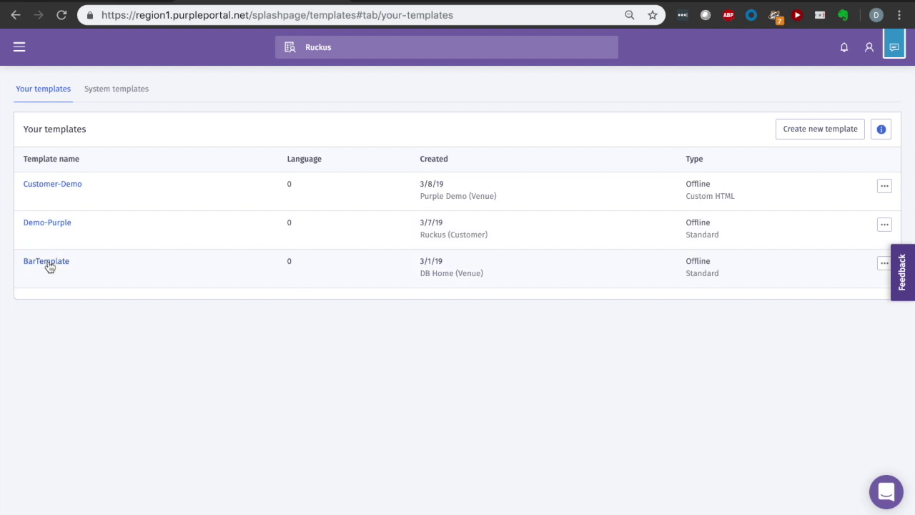
left_click(19, 47)
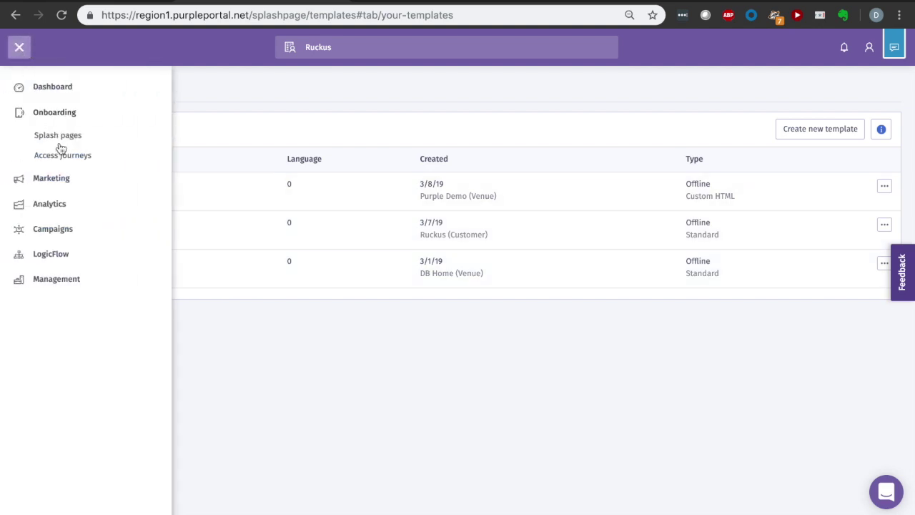
left_click(63, 159)
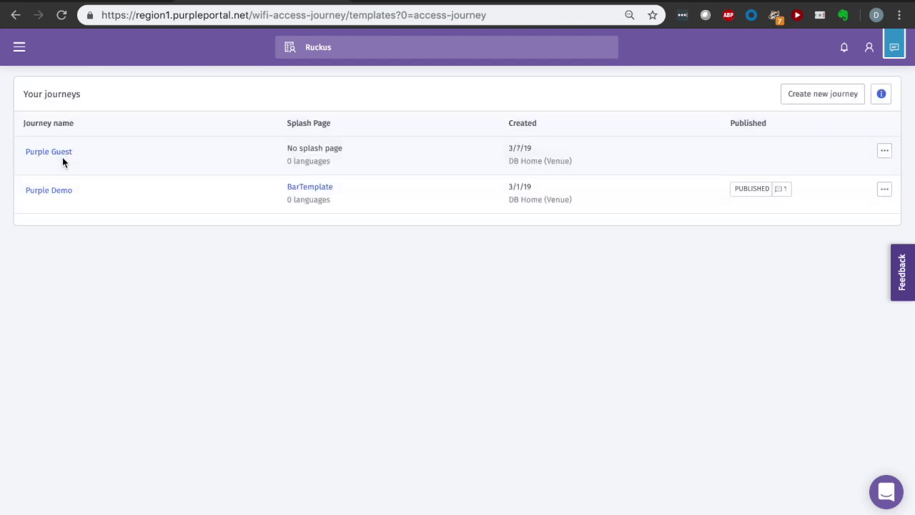
left_click(808, 99)
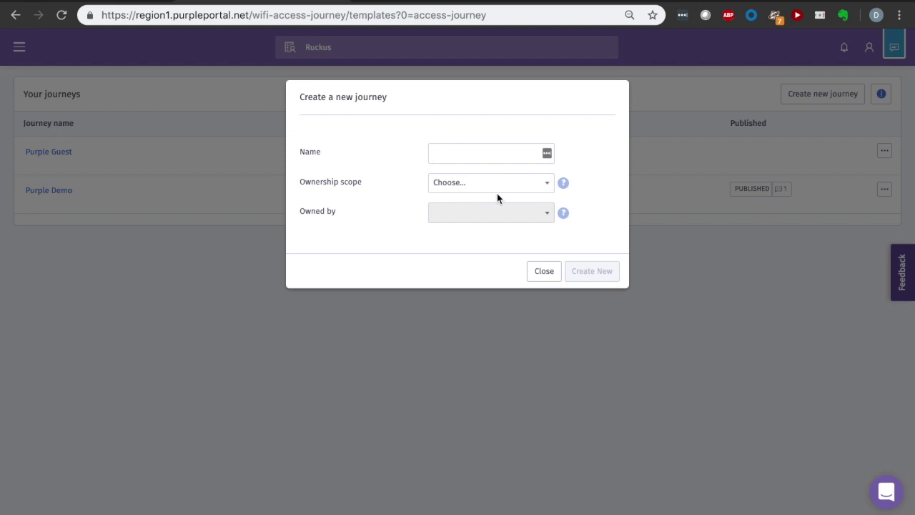
left_click(500, 154)
type("Purple")
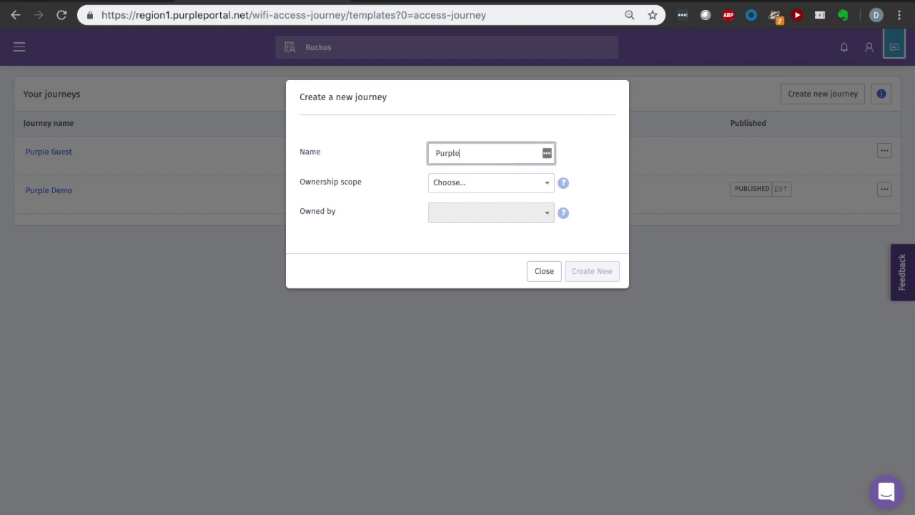
type("Demo")
Set the new journey's ownership scope to Customer and its owner to Ruckus, and create it.
left_click(534, 187)
left_click(508, 194)
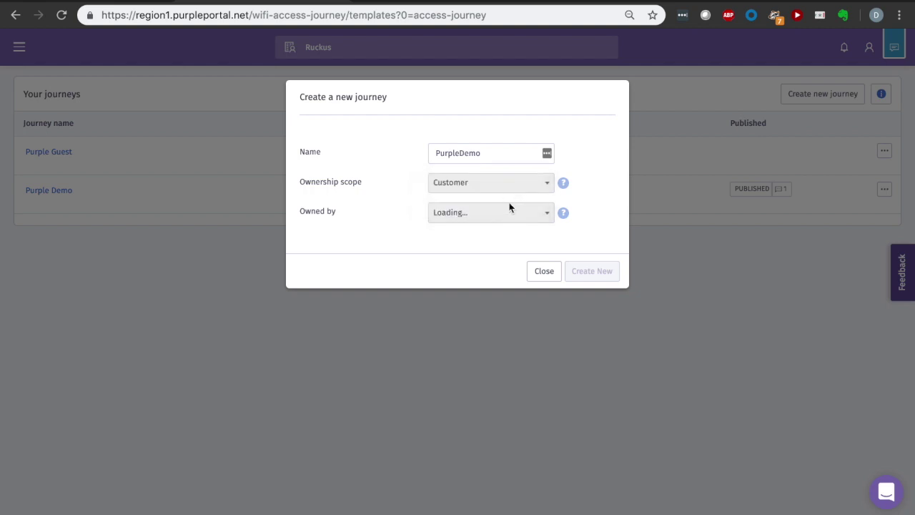
left_click(519, 212)
left_click(519, 213)
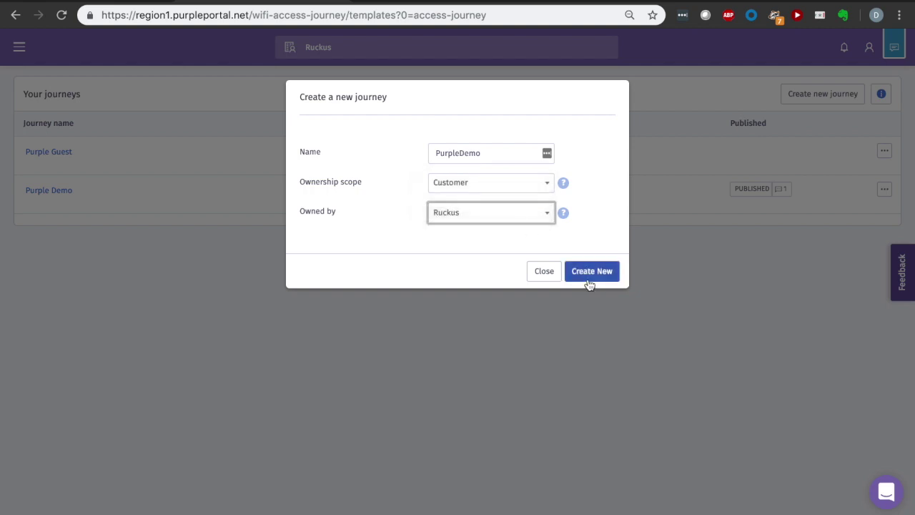
left_click(592, 279)
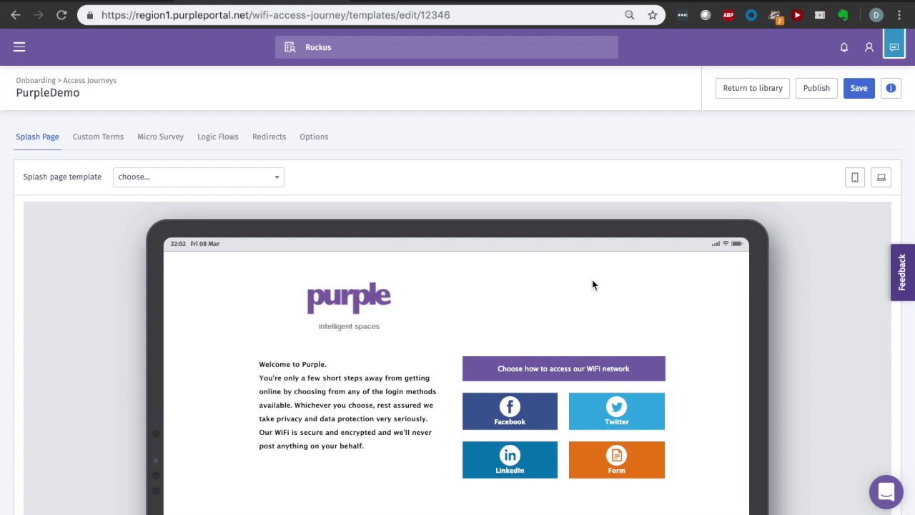
Assign BarTemplate as the PurpleDemo journey's splash page template and save the journey.
scroll(564, 221, "down", 3)
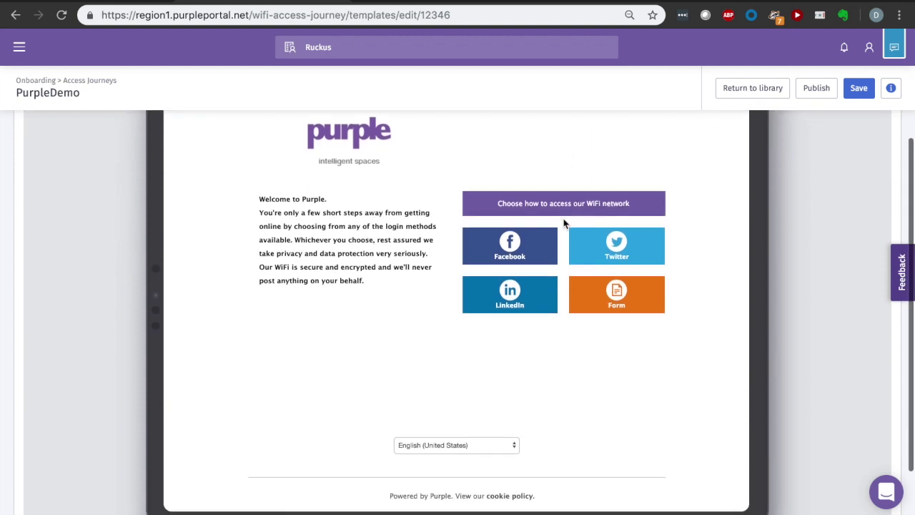
scroll(563, 223, "up", 3)
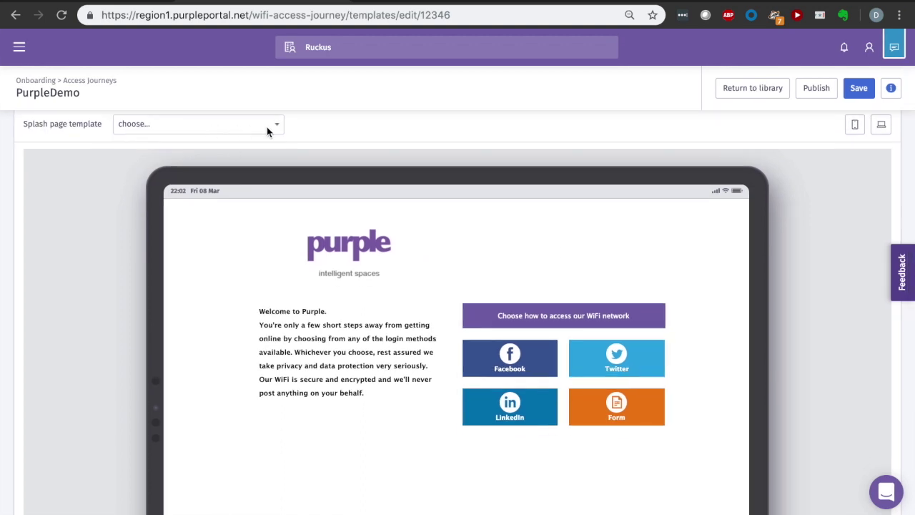
left_click(266, 126)
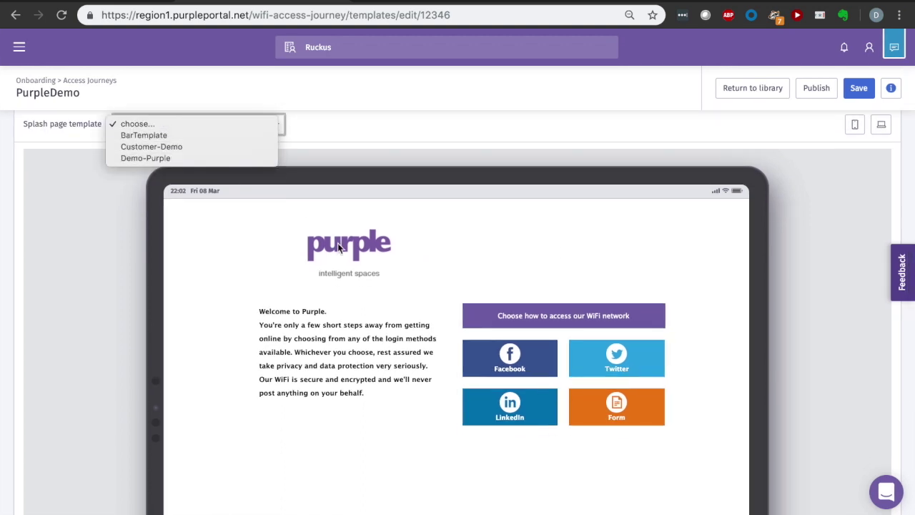
left_click(194, 136)
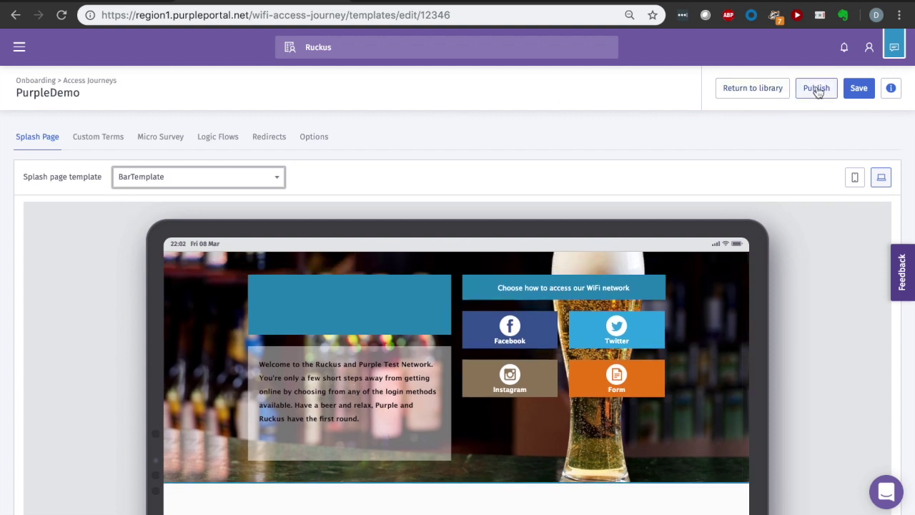
left_click(860, 89)
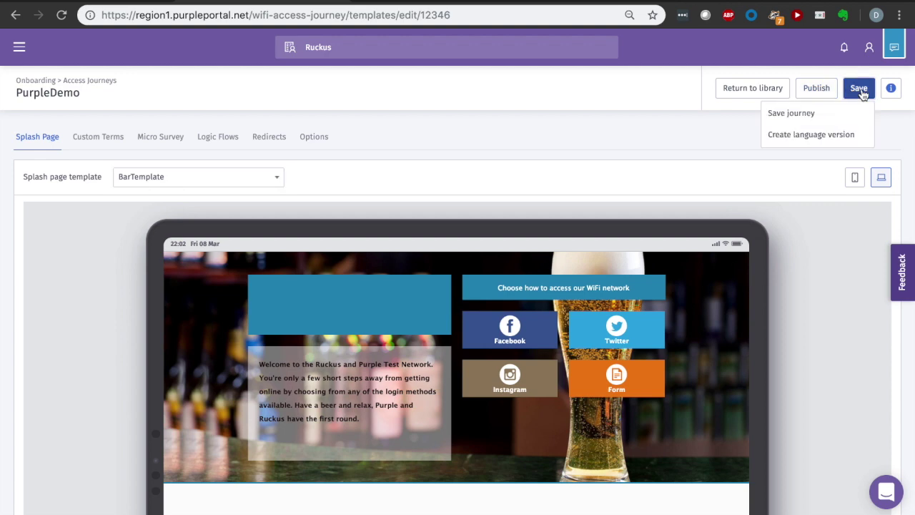
left_click(791, 113)
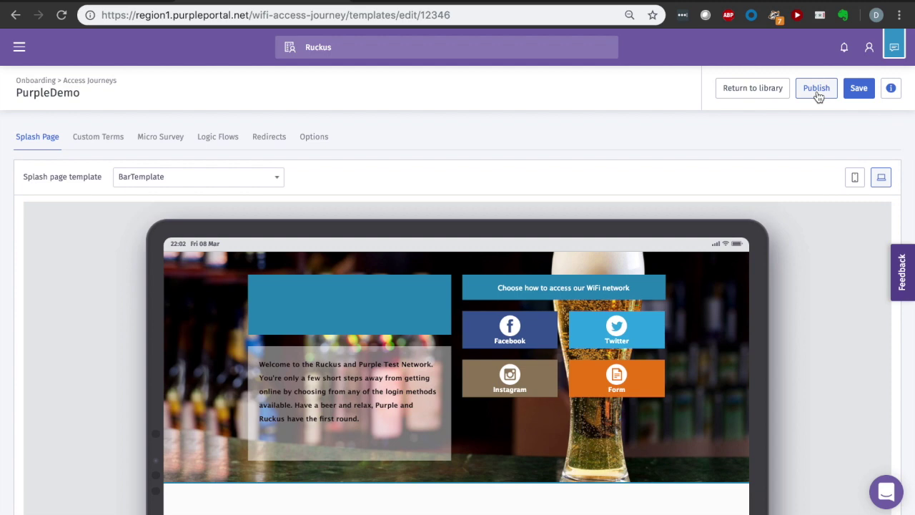
Publish the PurpleDemo journey to a venue, choosing the Ruckus group and the Purple Demo location.
left_click(817, 91)
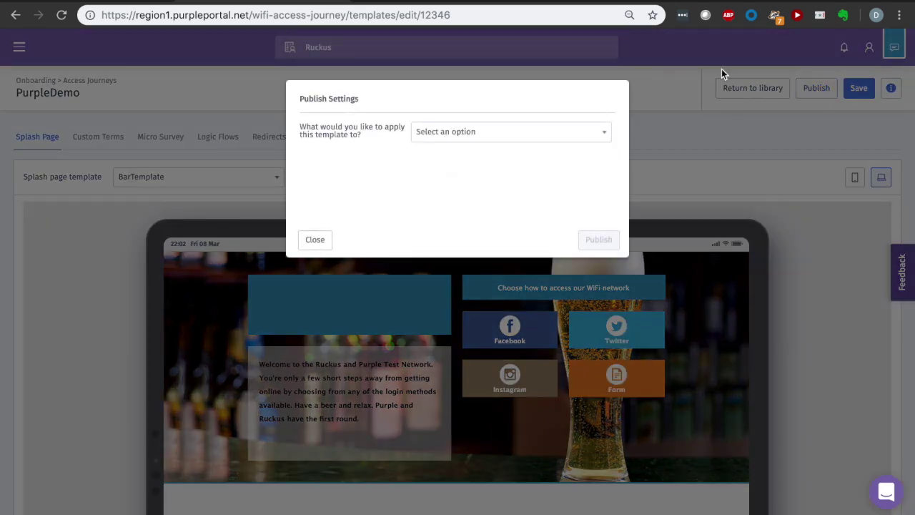
left_click(587, 133)
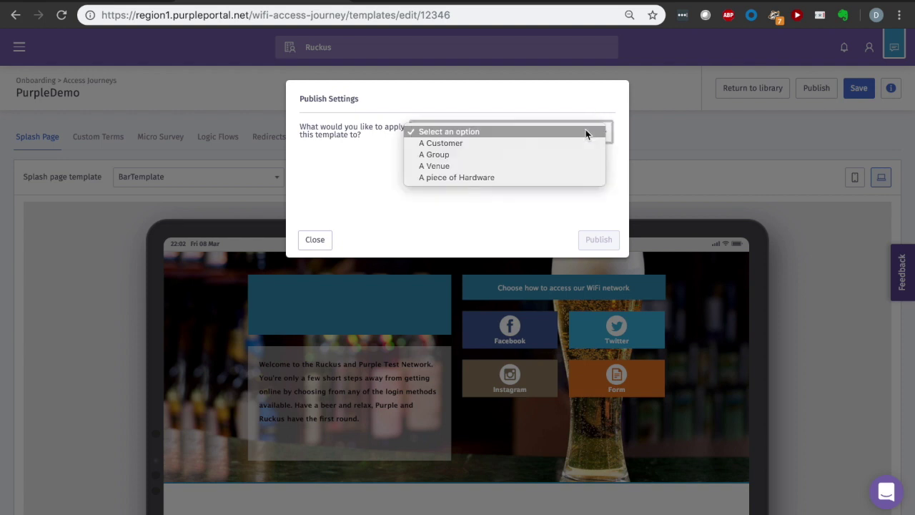
left_click(582, 165)
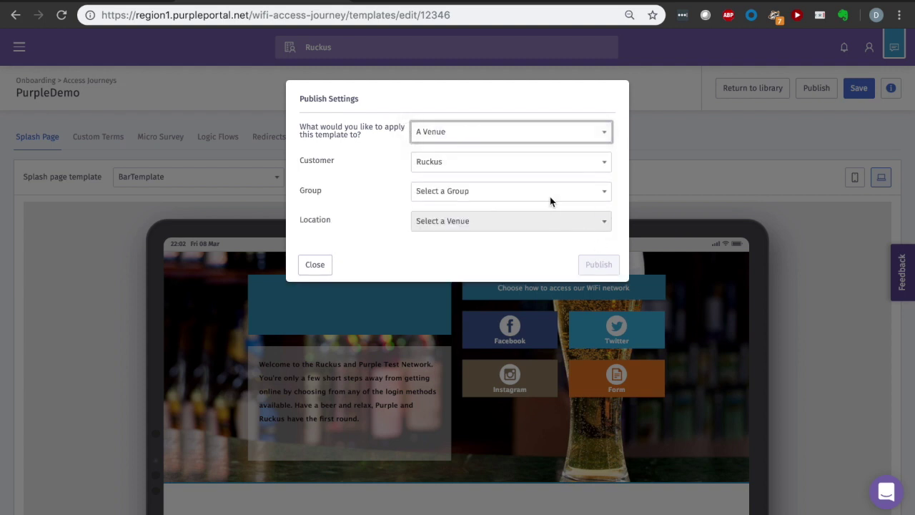
left_click(550, 199)
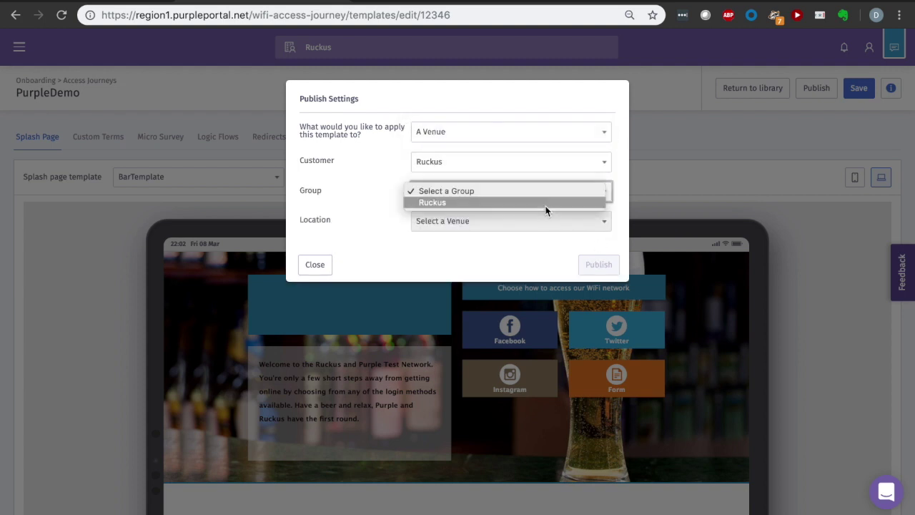
left_click(545, 204)
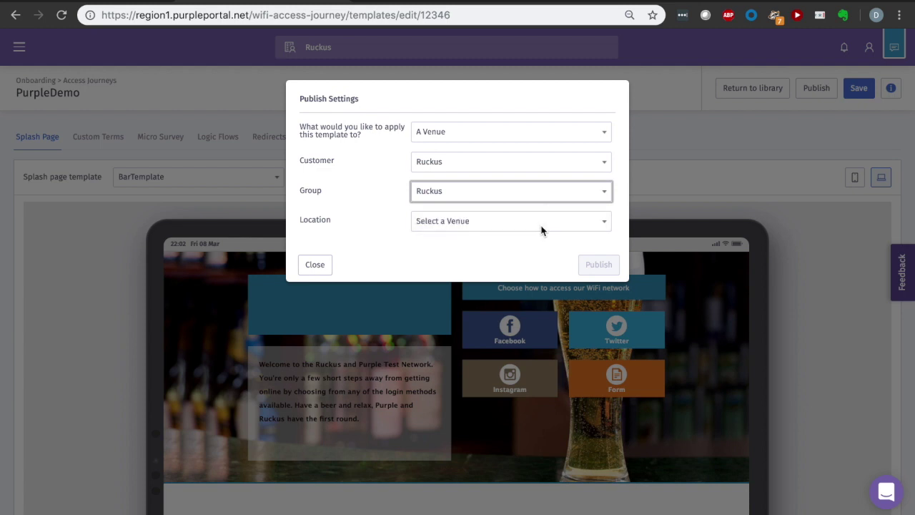
left_click(541, 228)
left_click(539, 249)
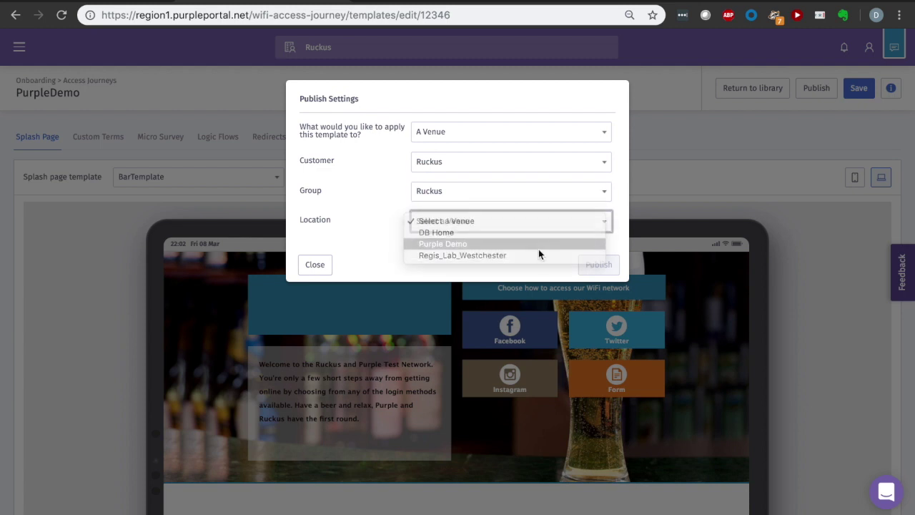
left_click(611, 270)
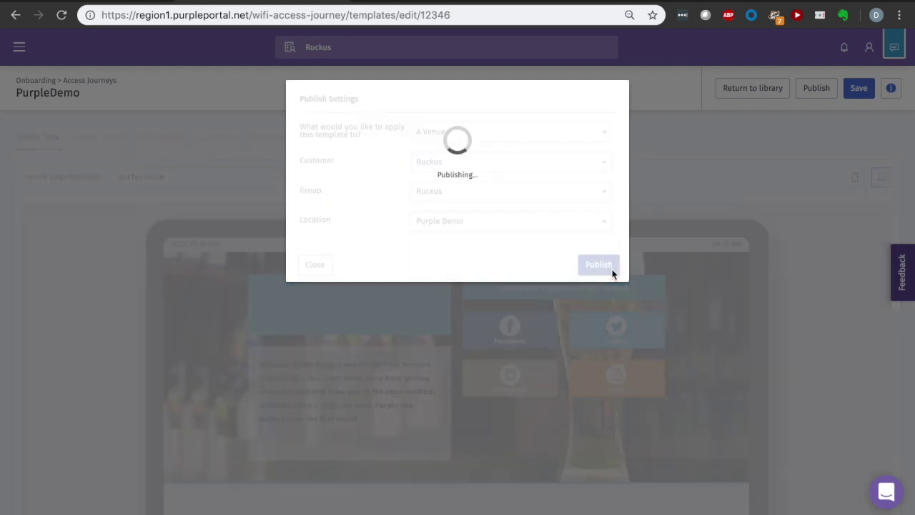